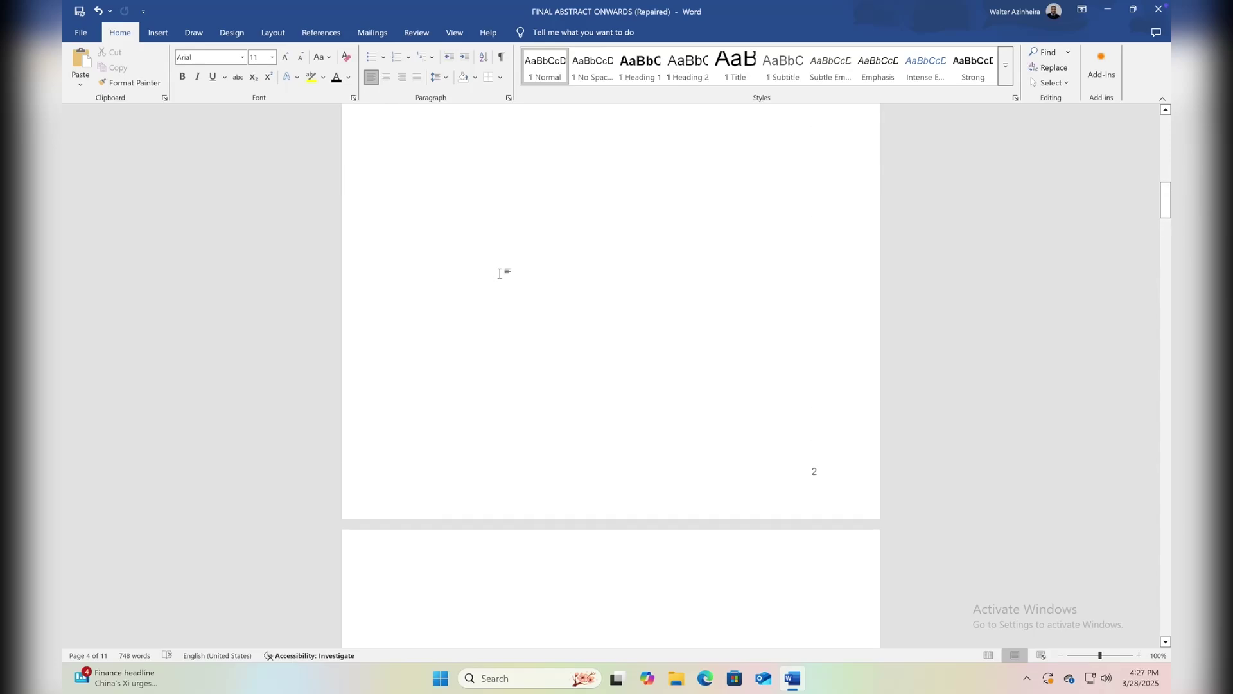
Examine the document's pages from the cover page through section 1.3 for unwanted blank pages
scroll(500, 274, up, 6)
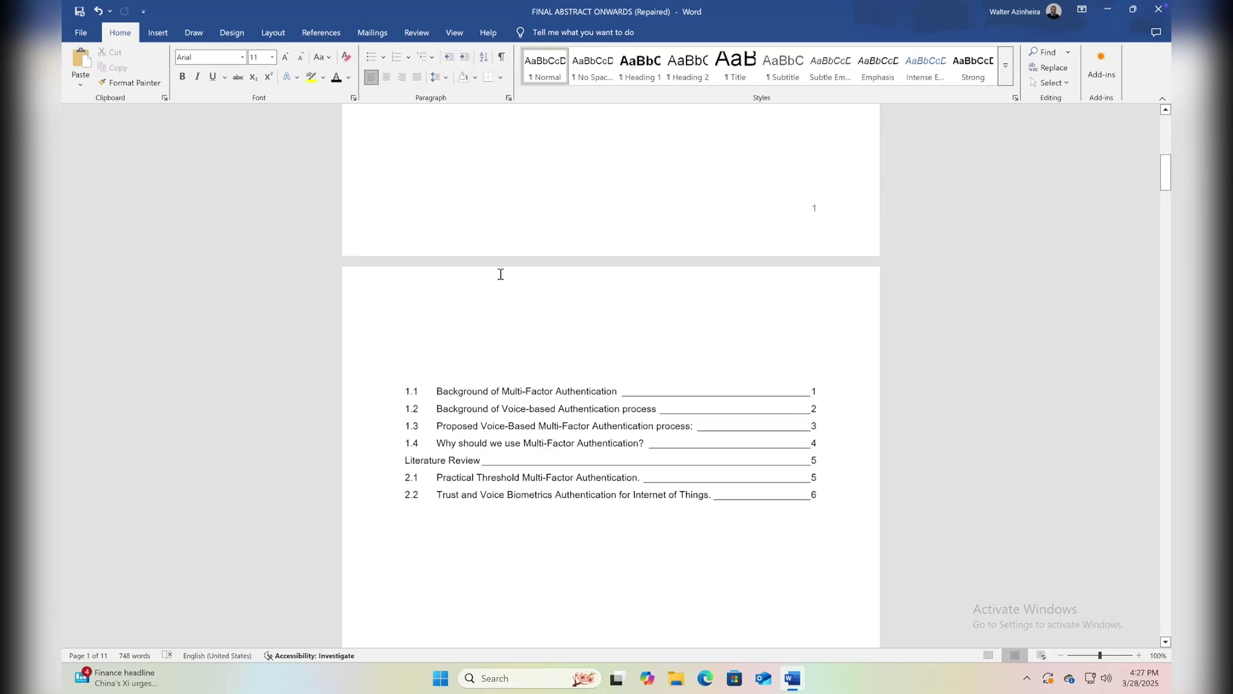
scroll(500, 274, down, 17)
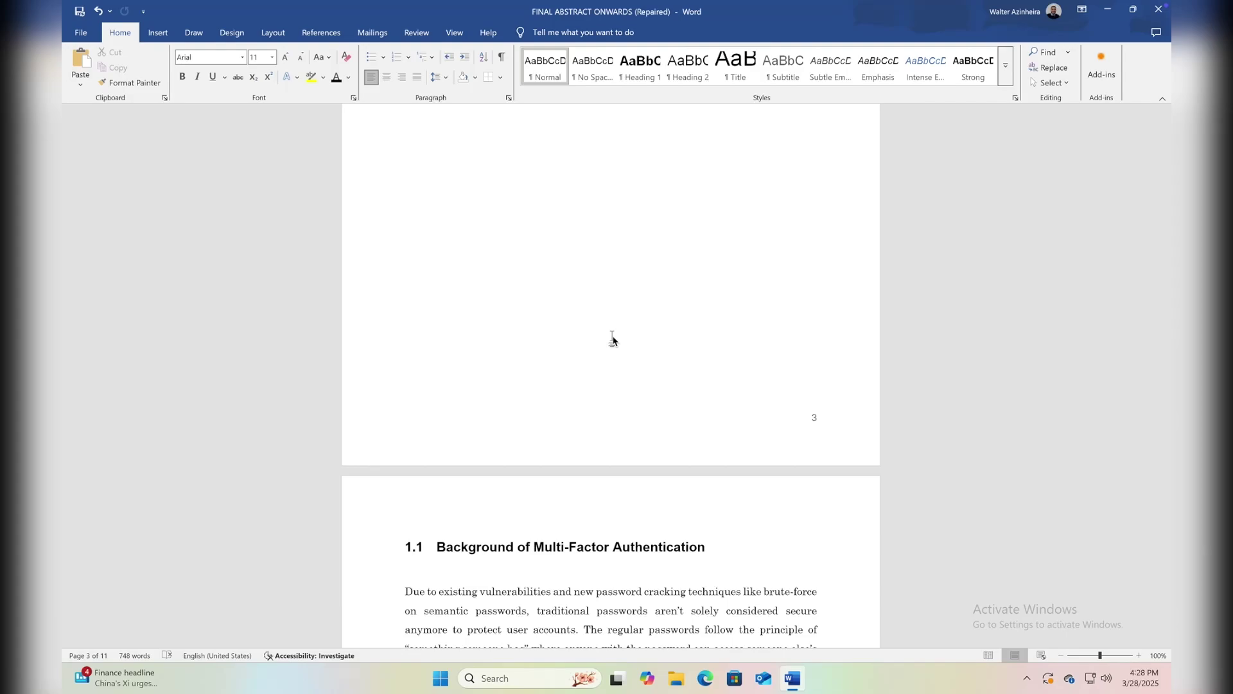
scroll(612, 338, down, 20)
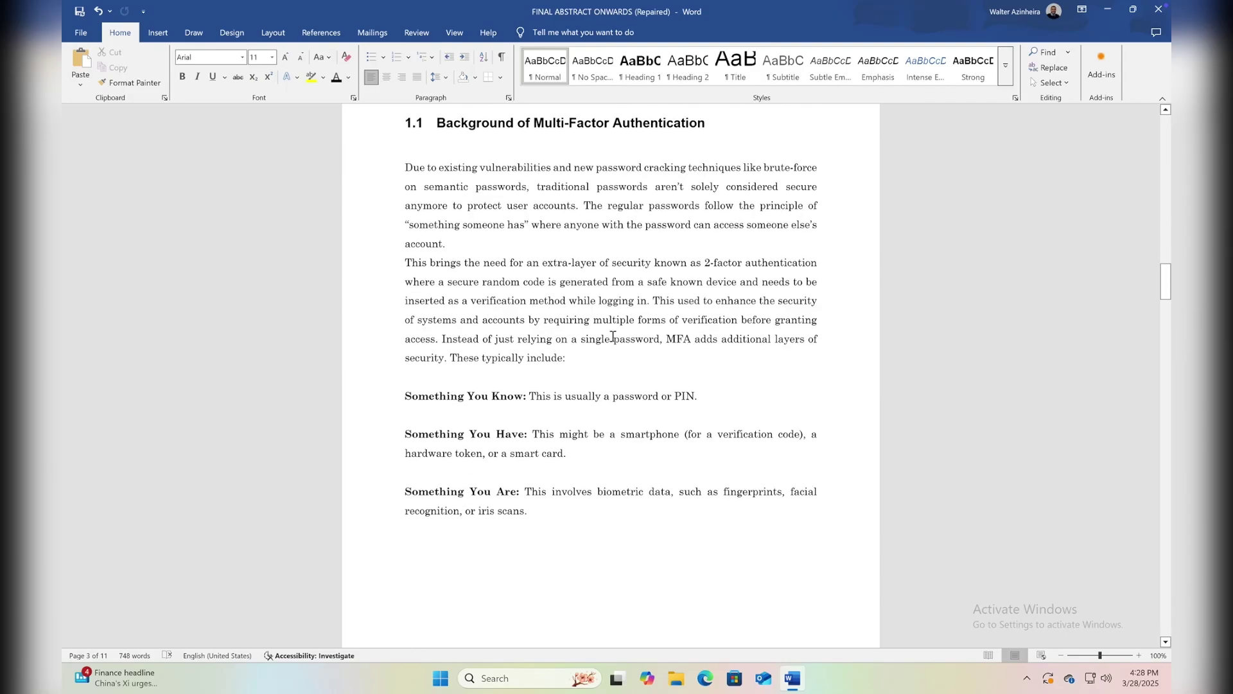
scroll(612, 336, down, 20)
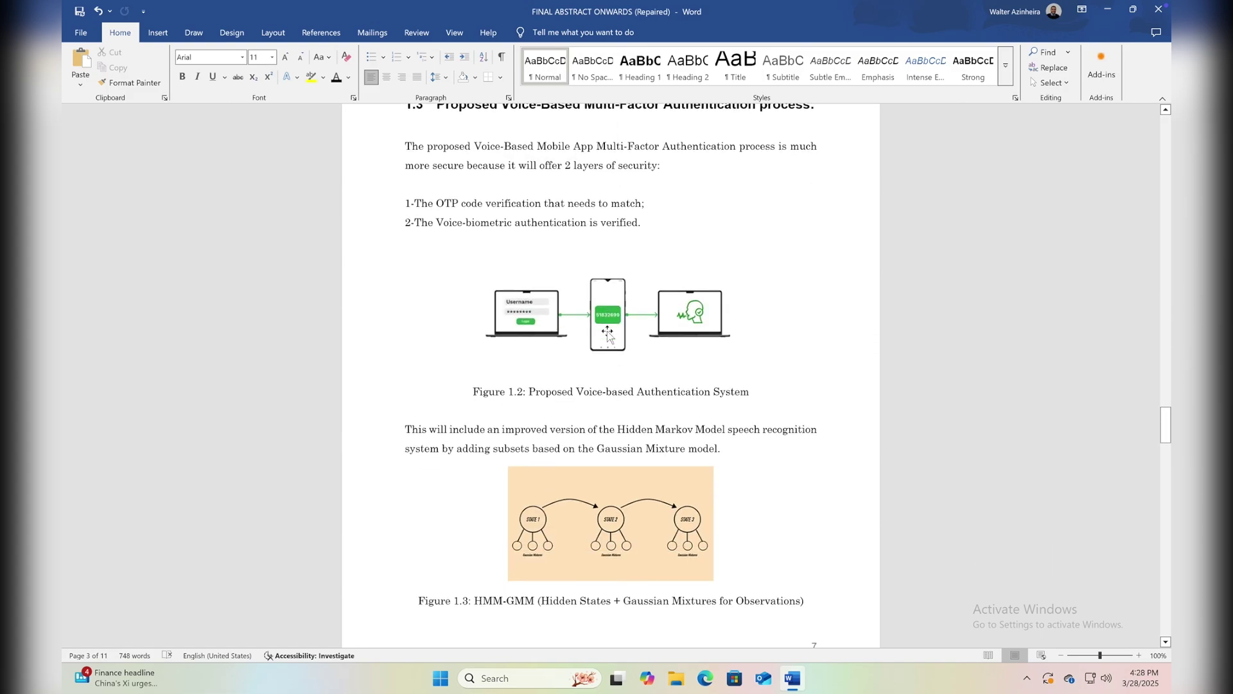
scroll(610, 335, up, 20)
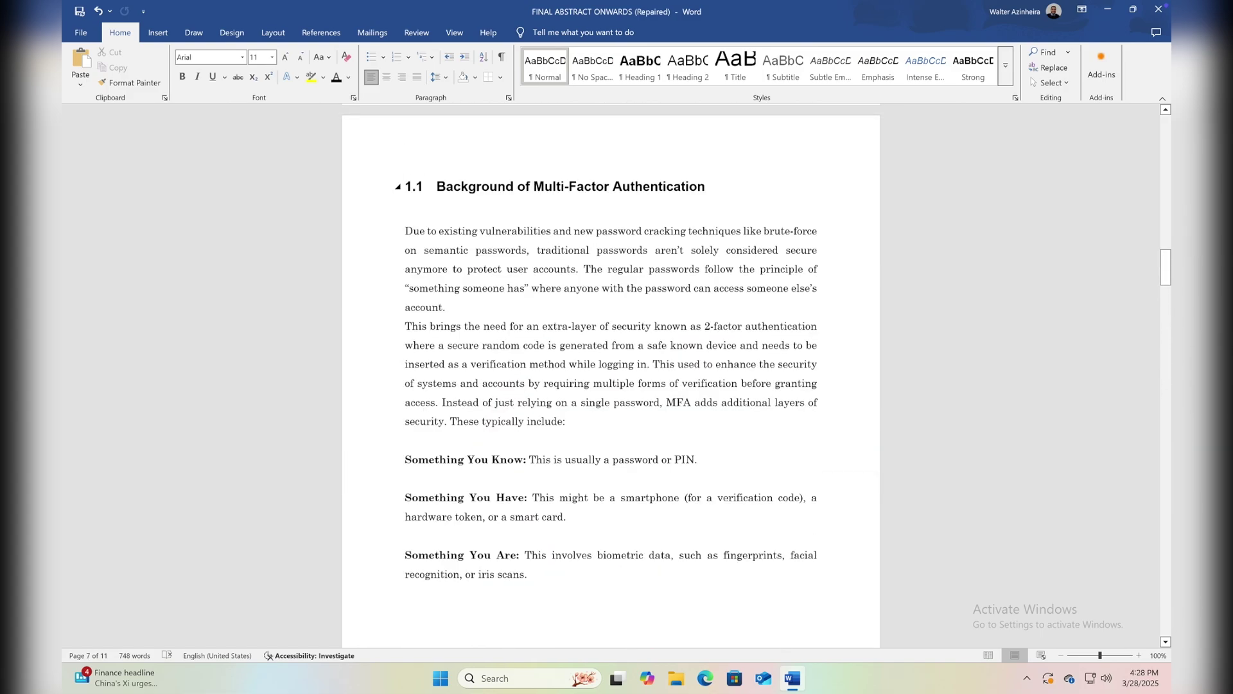
scroll(612, 336, up, 10)
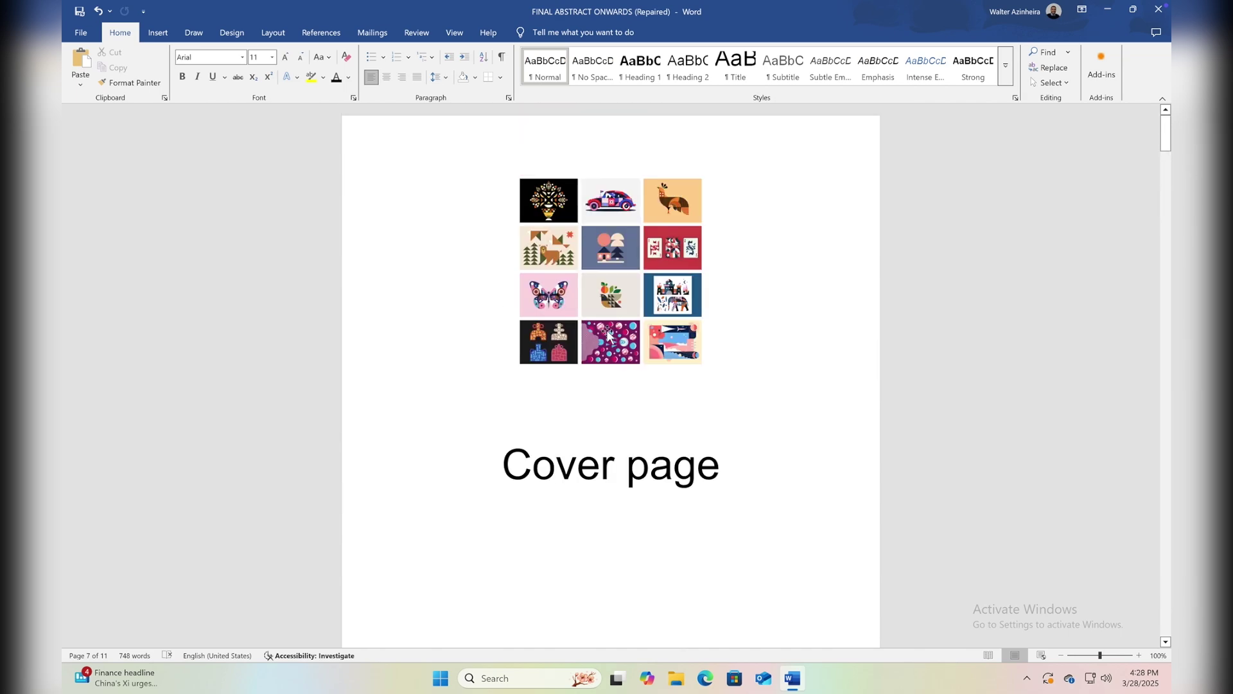
scroll(688, 476, down, 6)
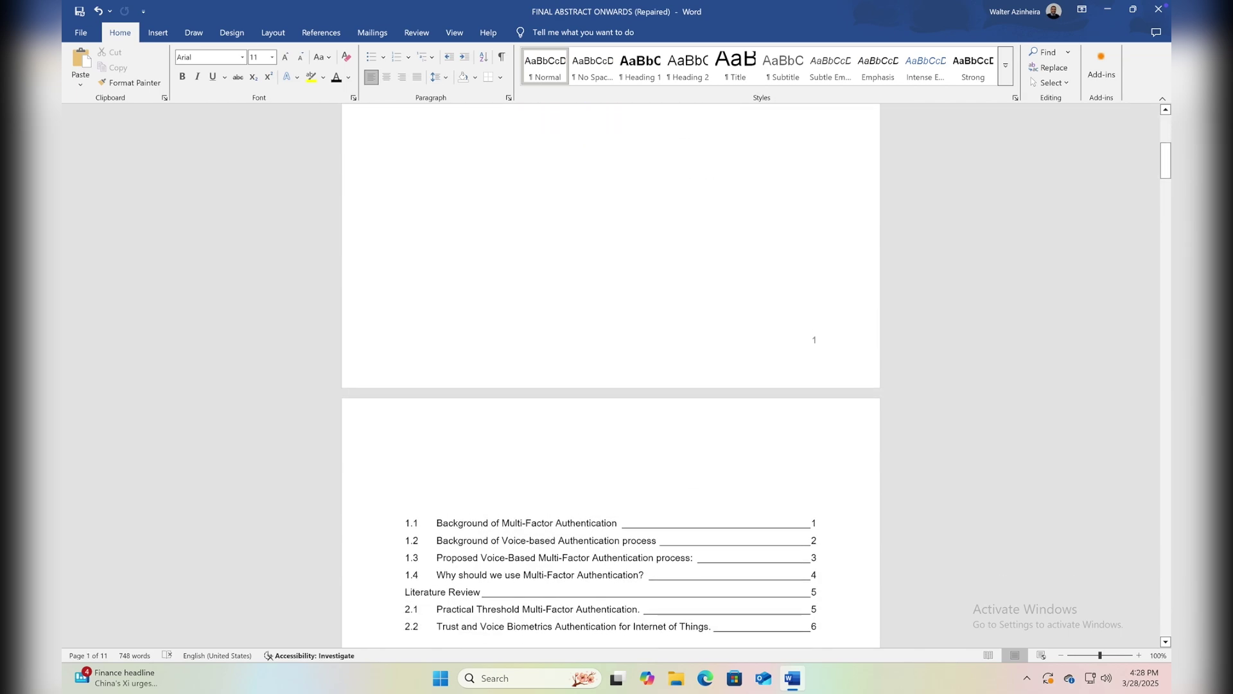
scroll(642, 398, up, 6)
scroll(631, 368, down, 10)
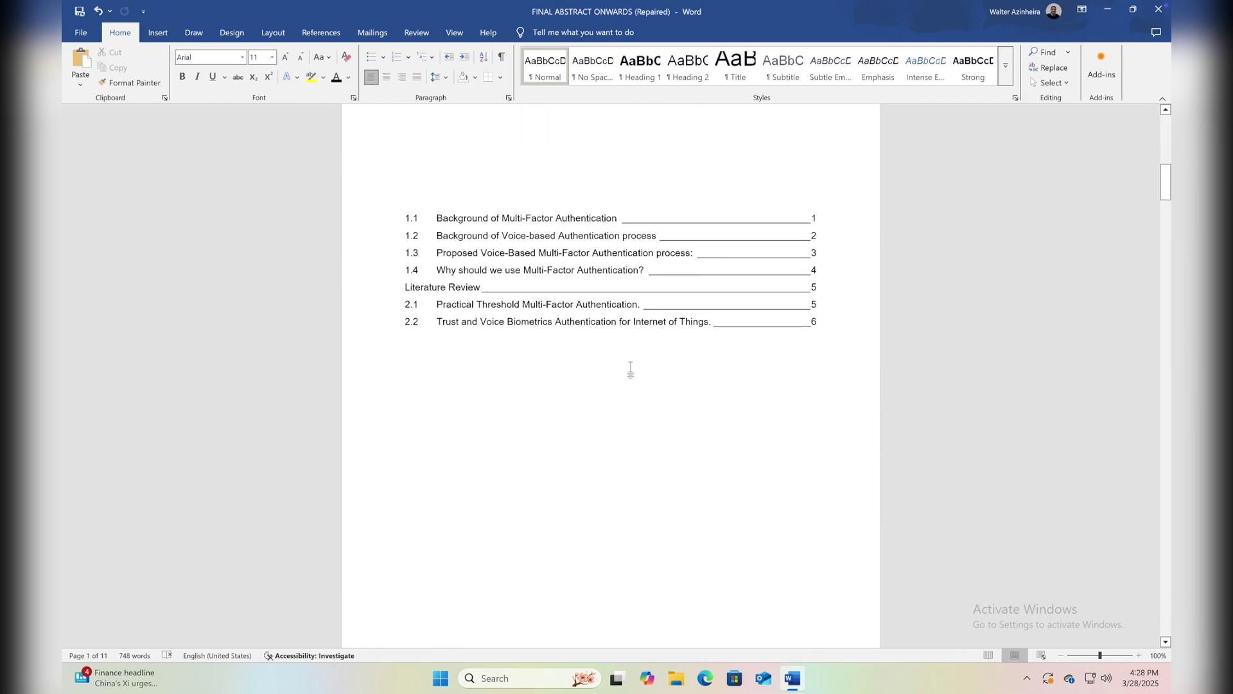
scroll(627, 302, down, 6)
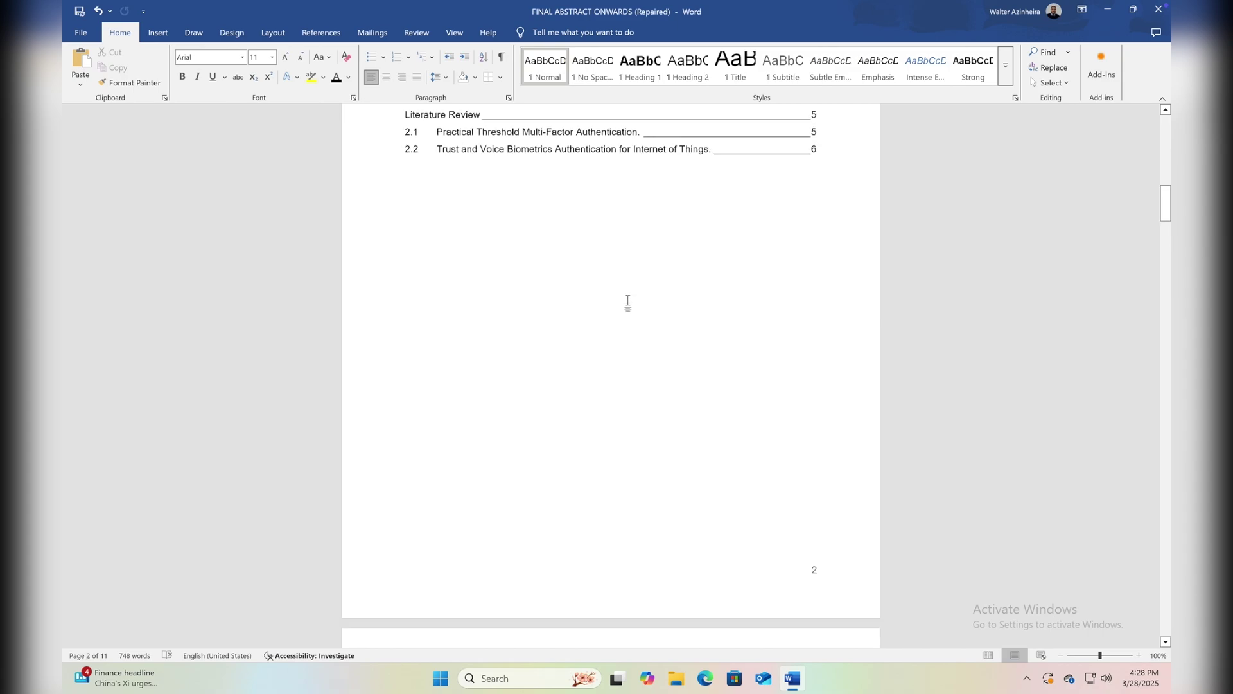
scroll(627, 302, down, 15)
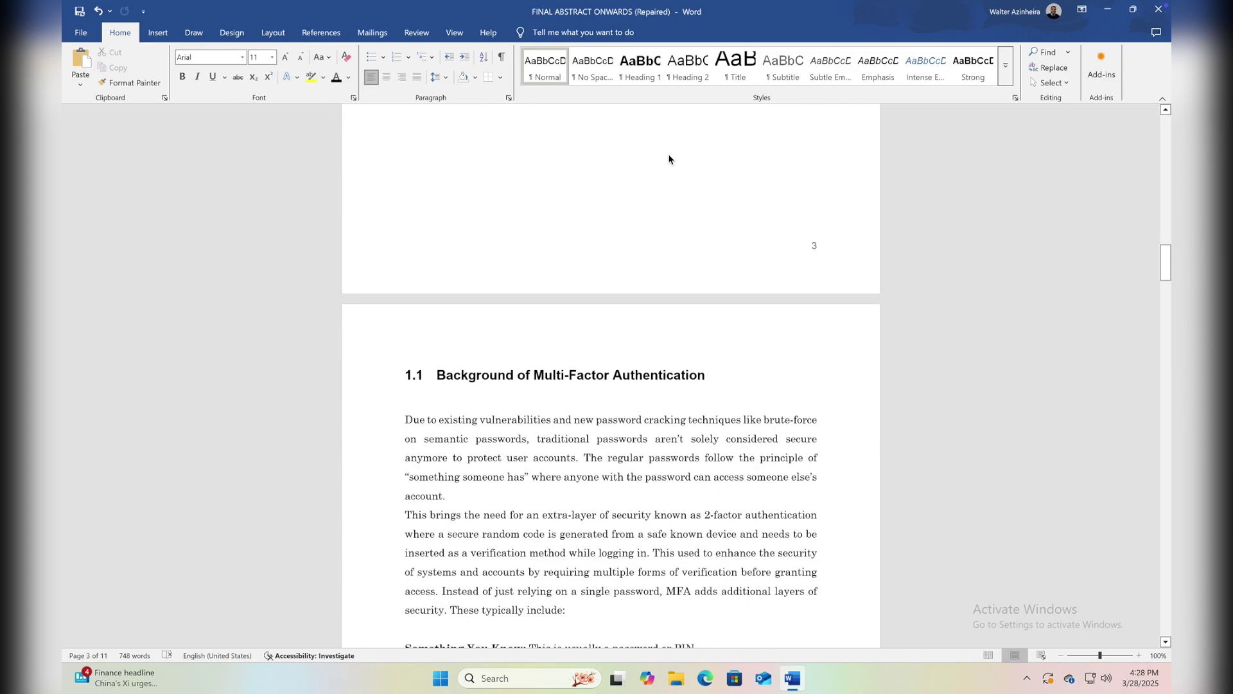
scroll(602, 132, down, 15)
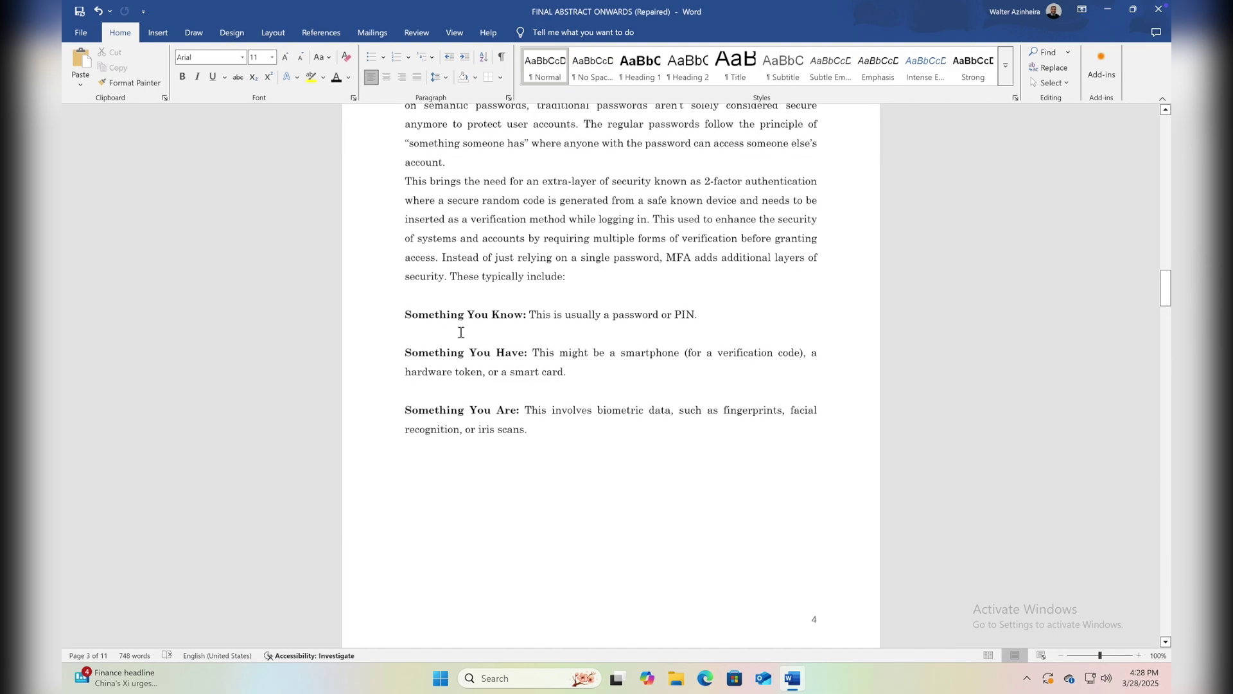
scroll(460, 333, down, 20)
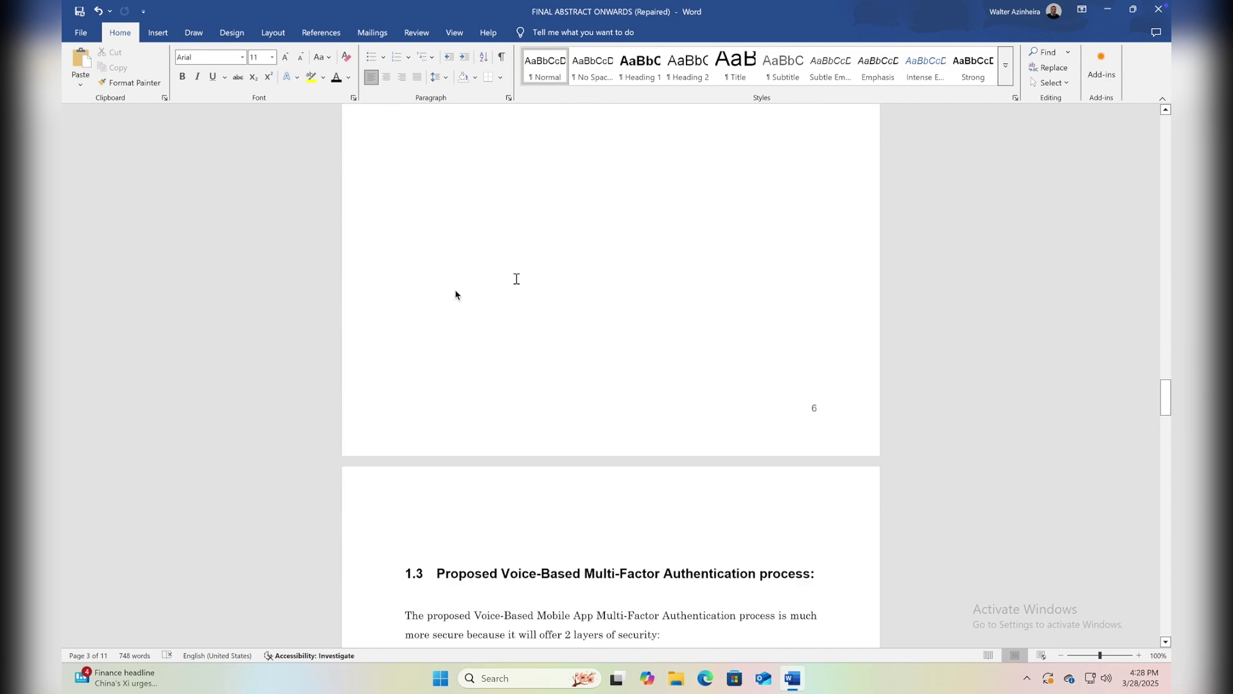
scroll(972, 564, down, 6)
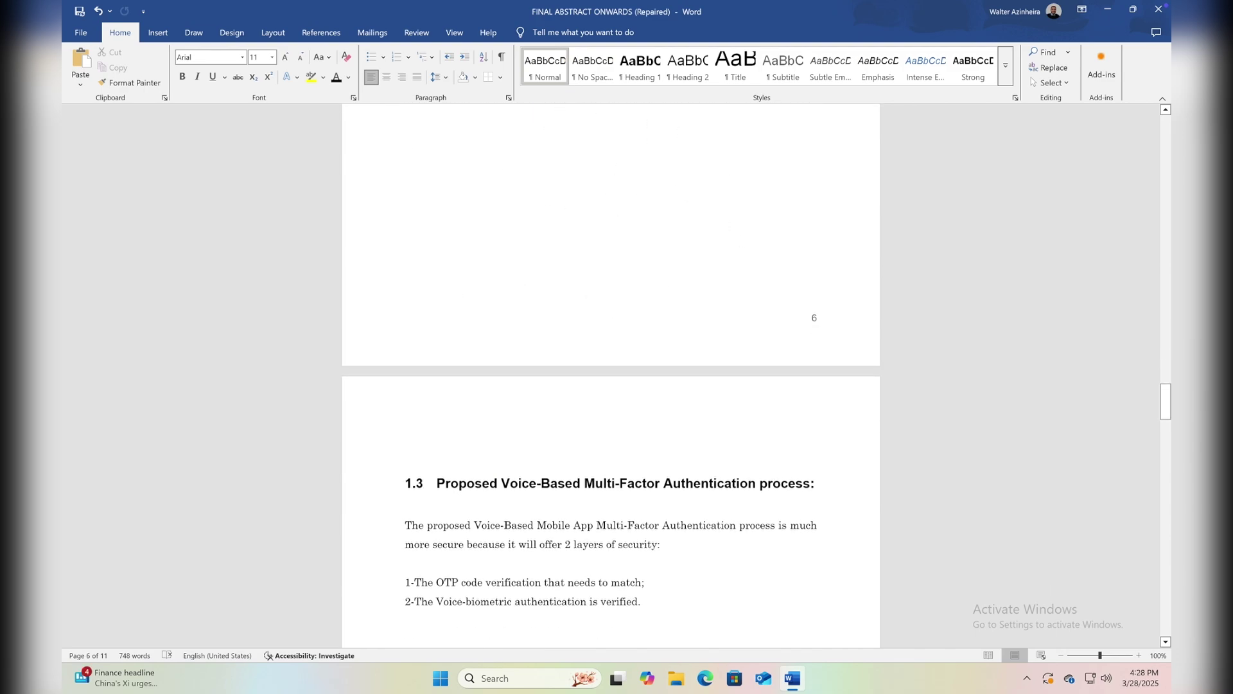
Examine the multi-page overview of the whole document at 50% zoom for blank pages and restore the zoom to 100%
click(1061, 655)
click(1061, 655)
click(1061, 655)
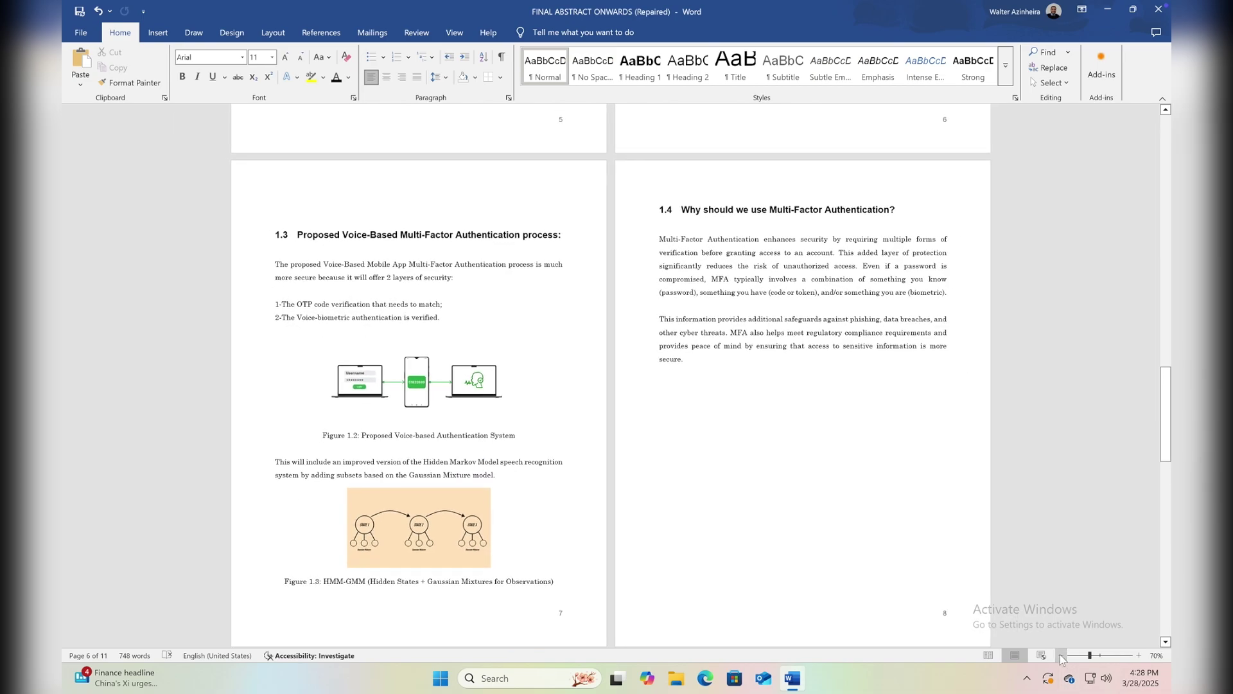
click(1061, 655)
click(1061, 655)
scroll(831, 291, up, 15)
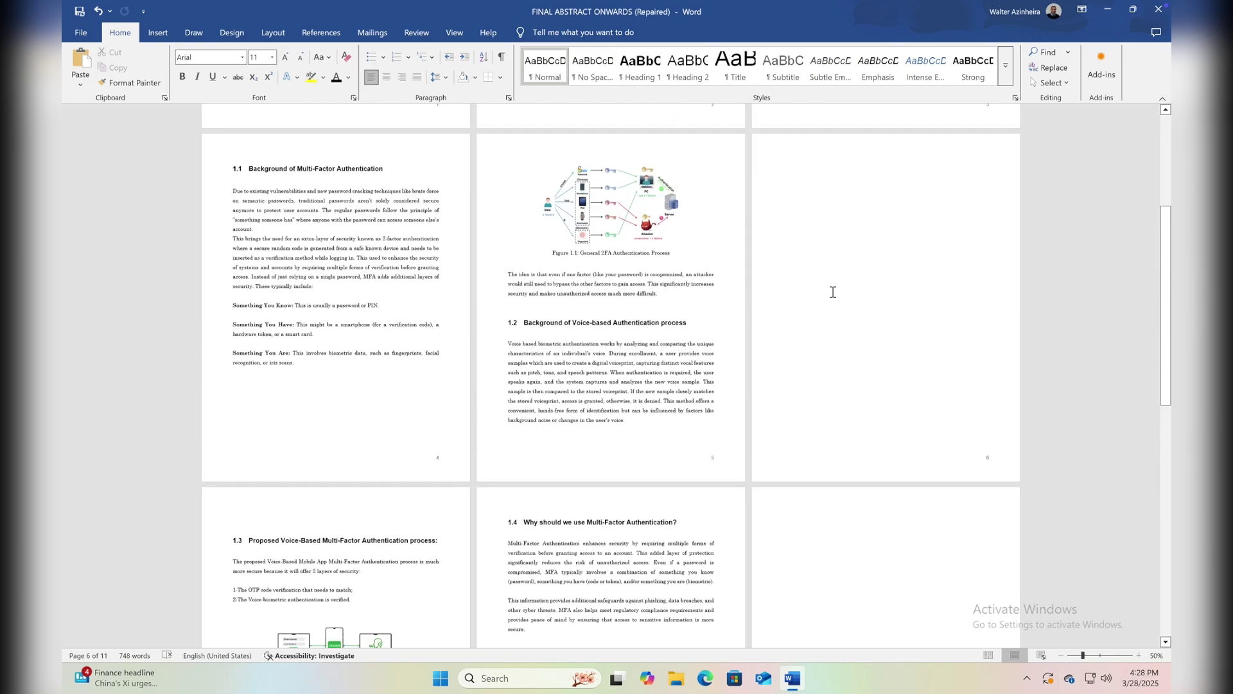
scroll(834, 286, down, 1)
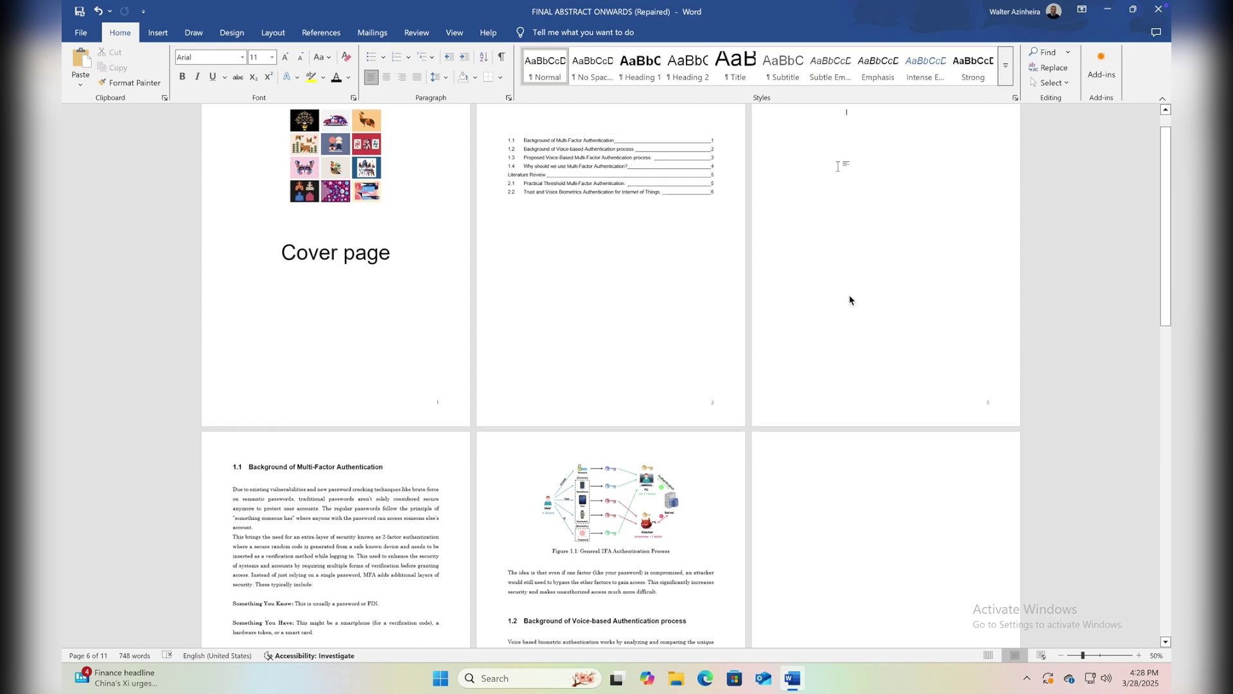
scroll(859, 399, down, 12)
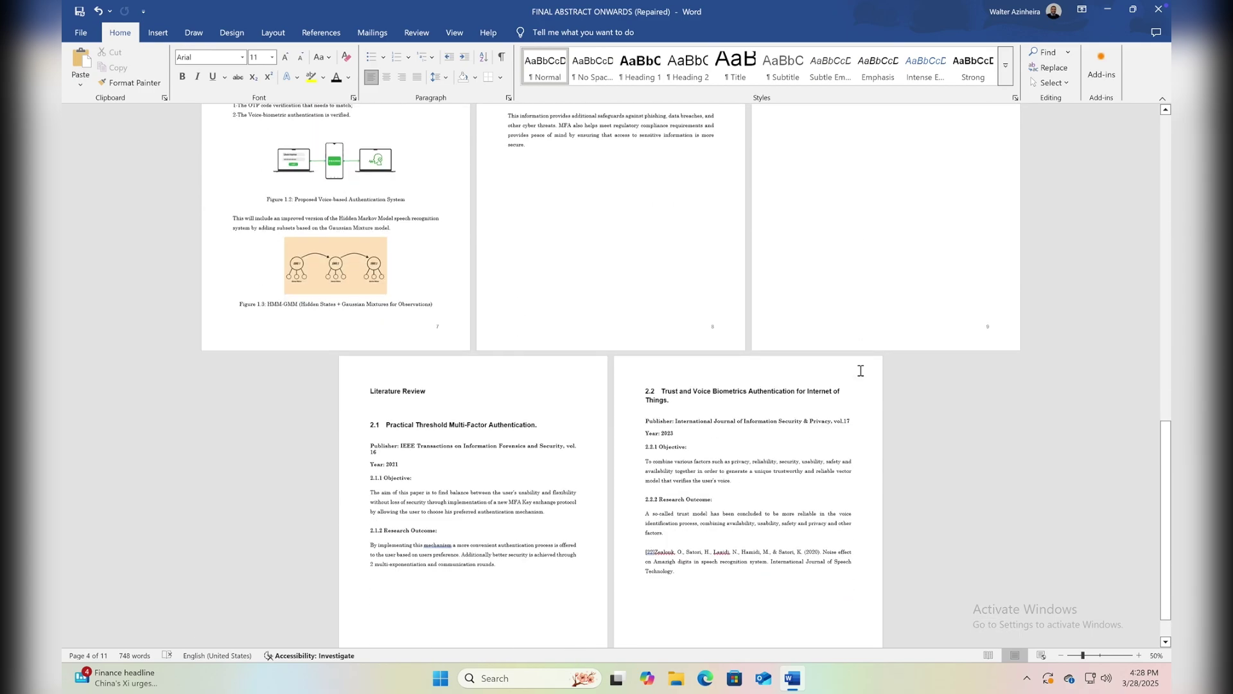
scroll(861, 371, up, 12)
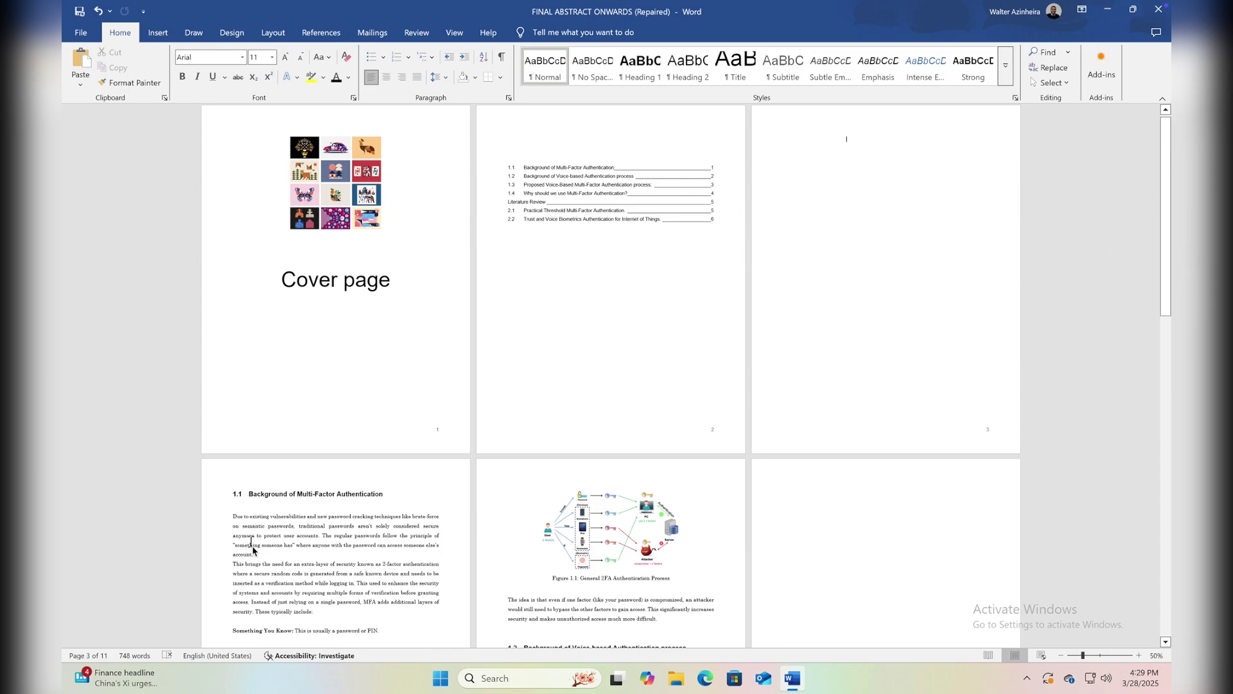
scroll(751, 505, down, 12)
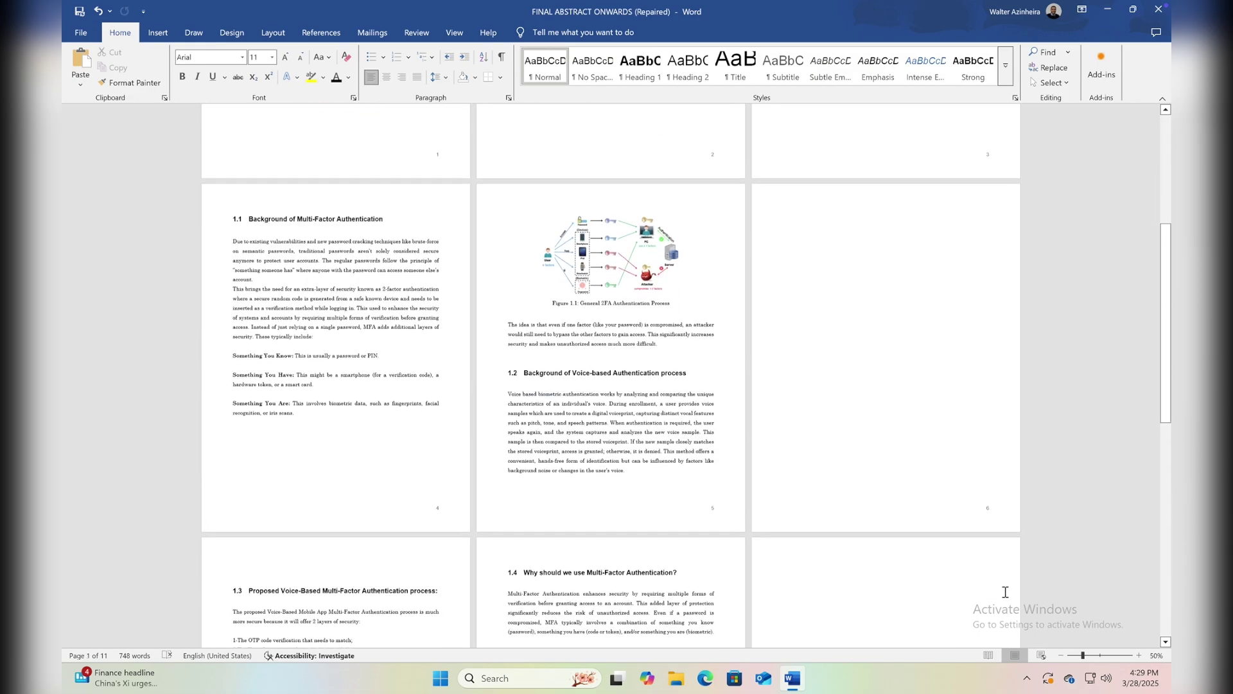
scroll(827, 435, down, 4)
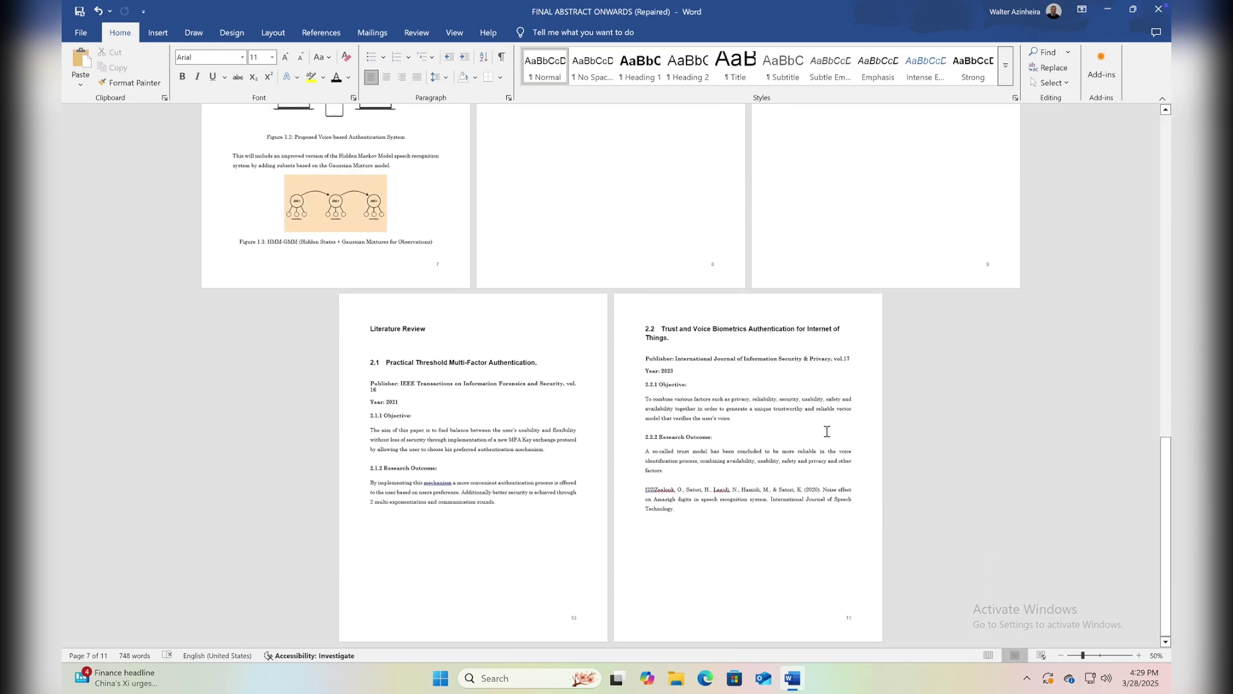
scroll(827, 432, up, 16)
drag(1083, 656, 1101, 656)
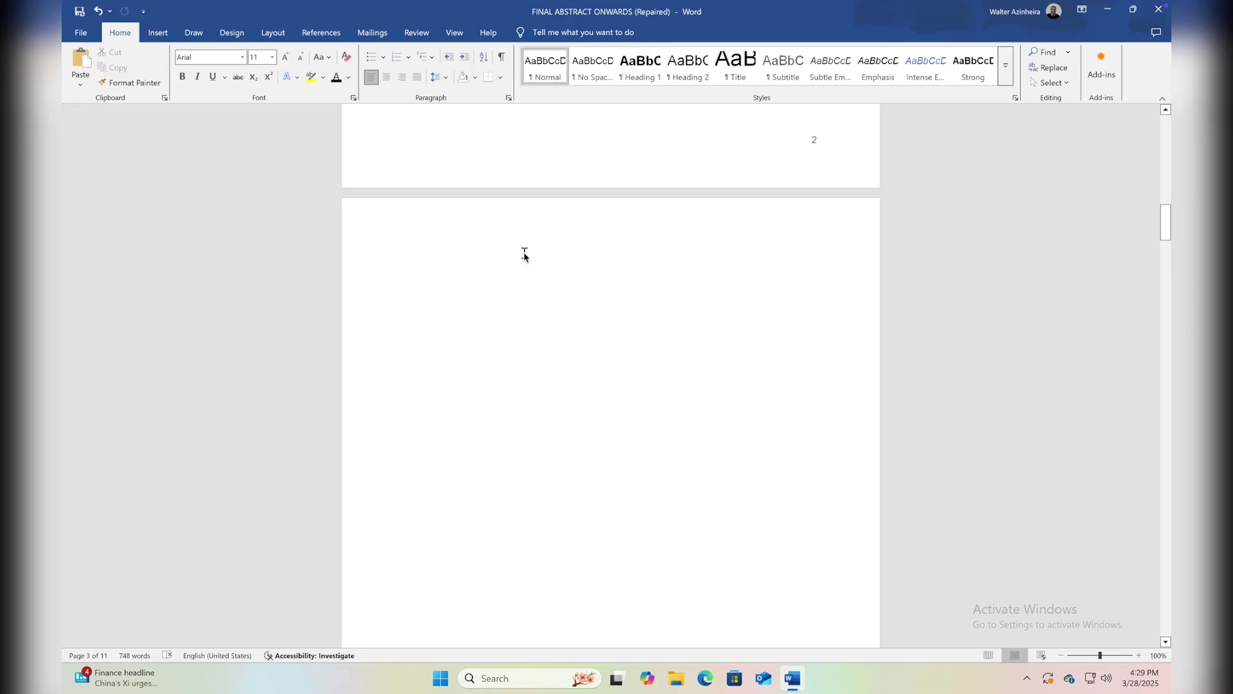
Open the On-Screen Keyboard and move it clear of the start of the blank third page
scroll(523, 254, down, 2)
scroll(523, 254, up, 1)
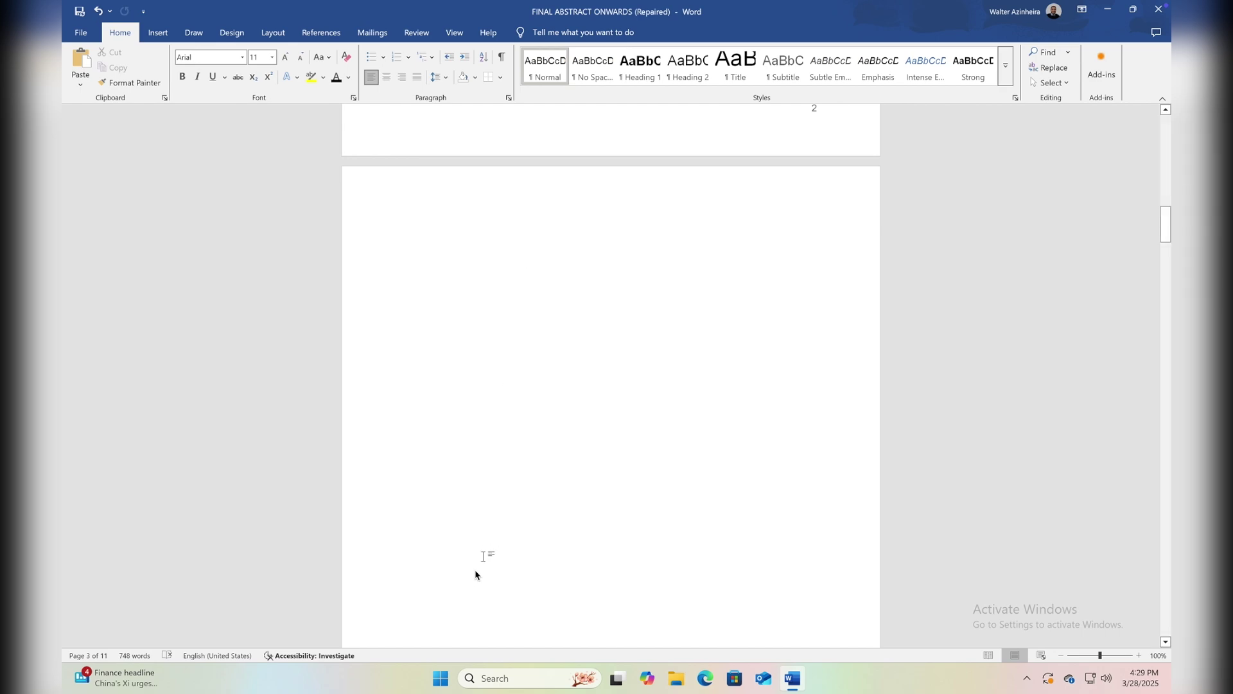
click(440, 679)
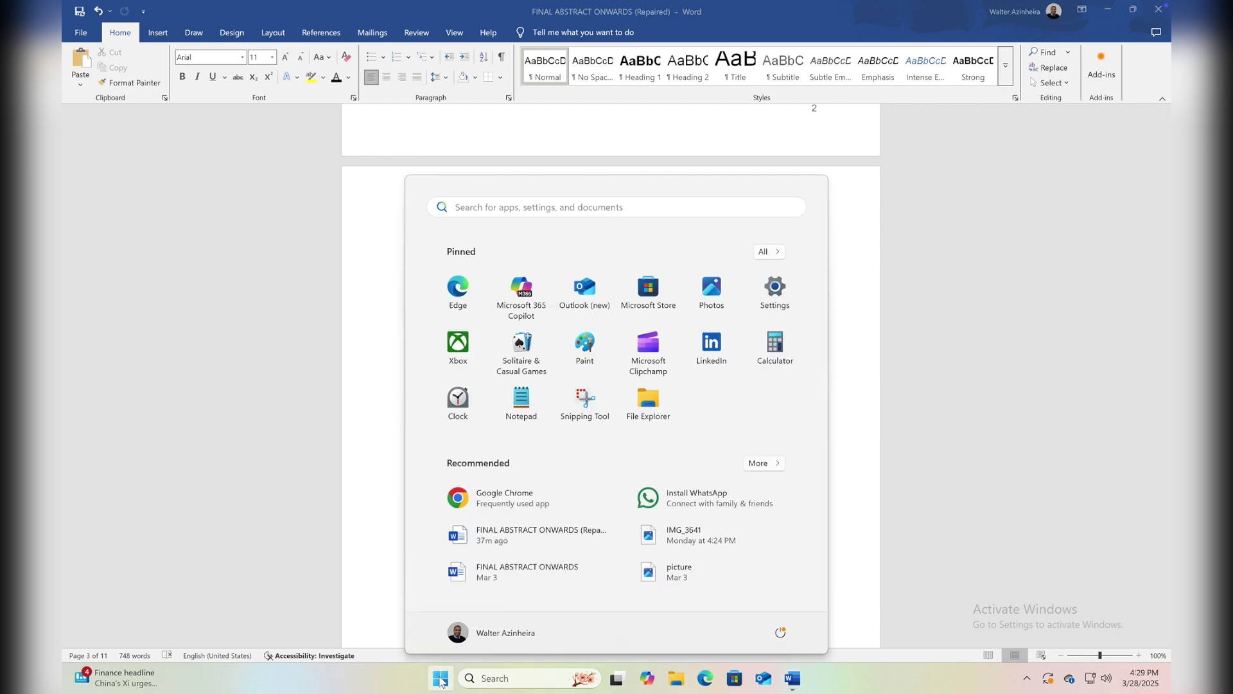
text(on)
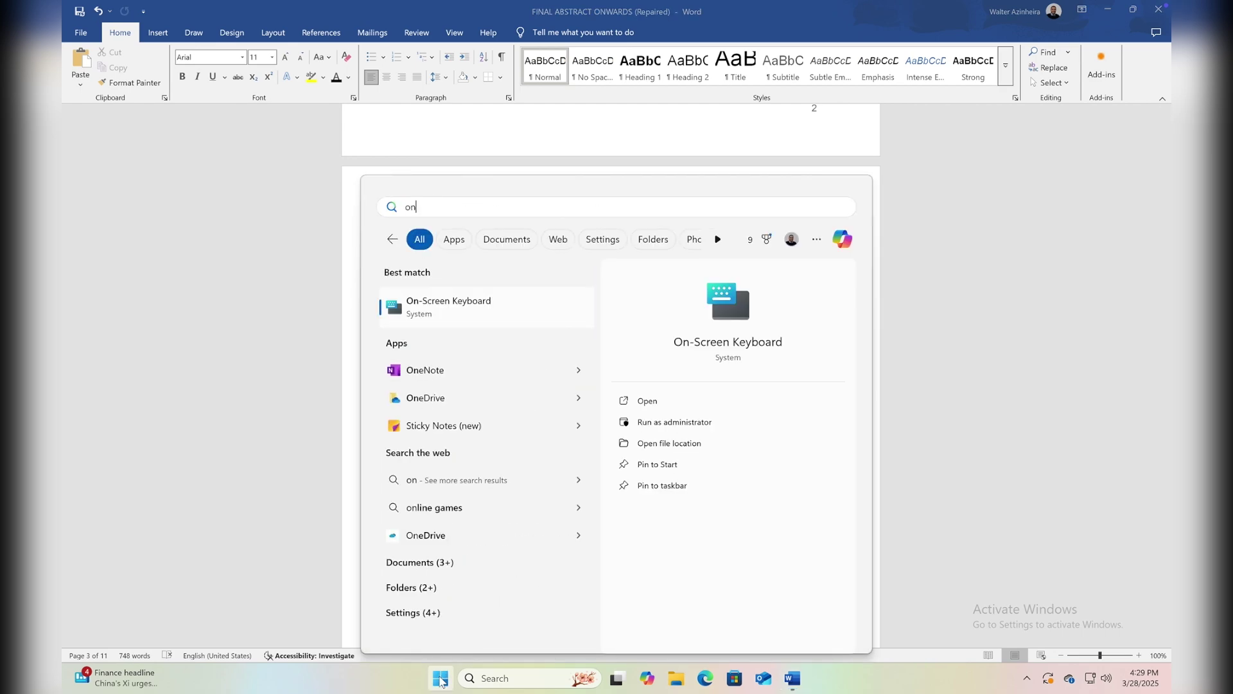
key(Return)
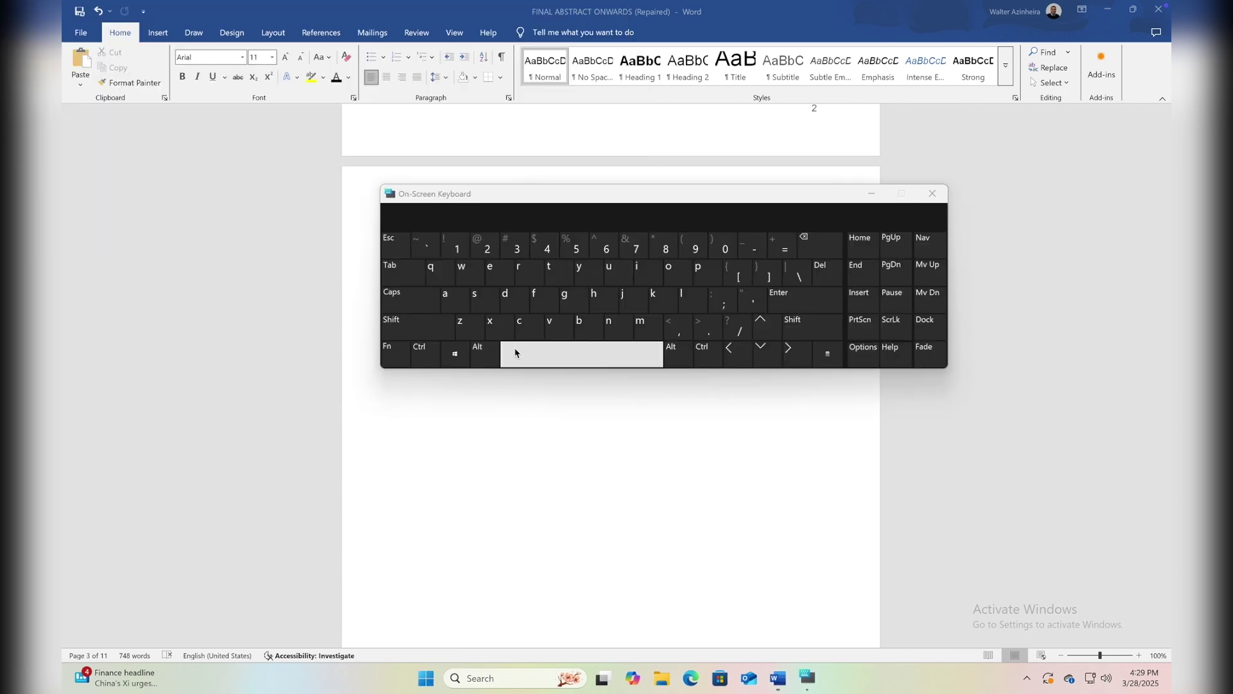
drag(544, 192, 751, 52)
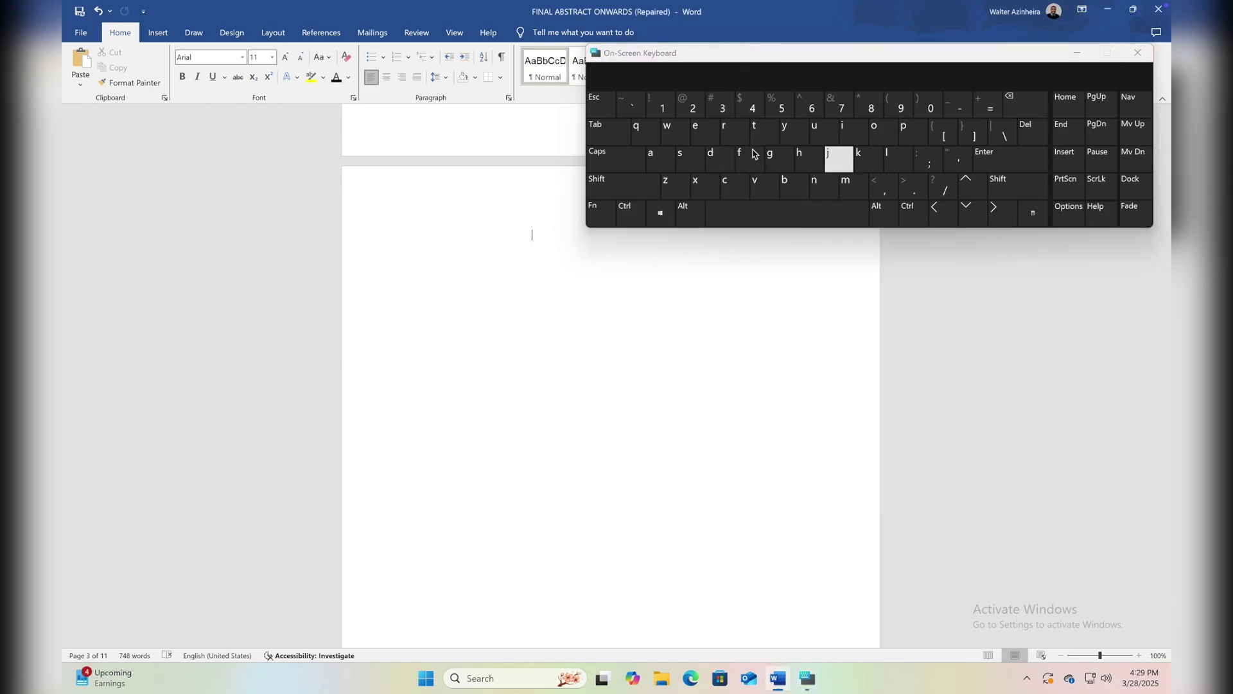
Delete the blank page between the table of contents and section 1.1
click(631, 218)
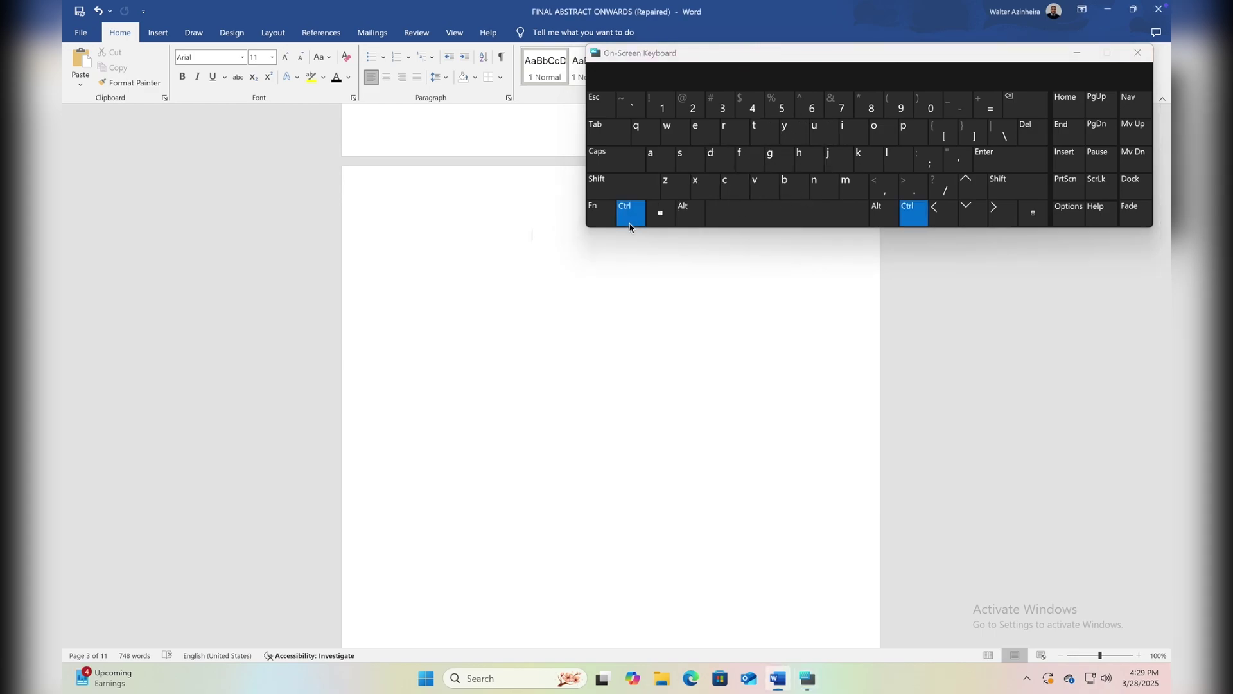
click(1036, 106)
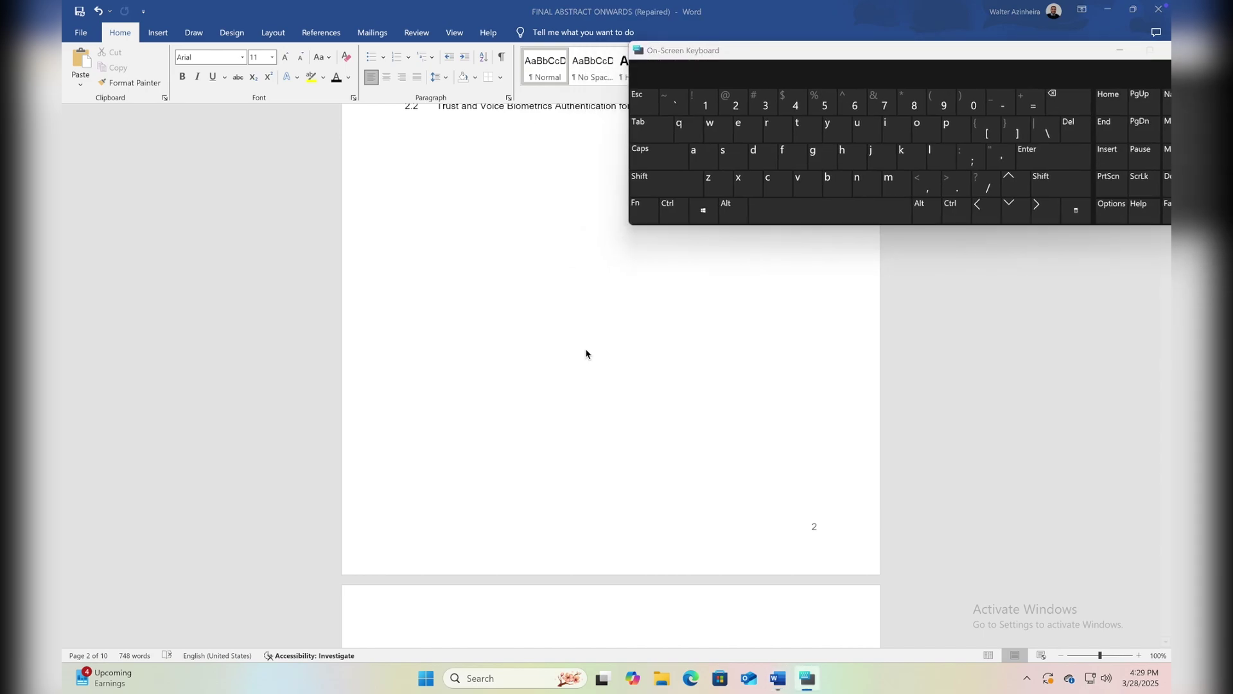
Delete the blank page between section 1.2 and section 1.3
scroll(580, 353, up, 8)
scroll(577, 355, up, 5)
scroll(578, 356, down, 14)
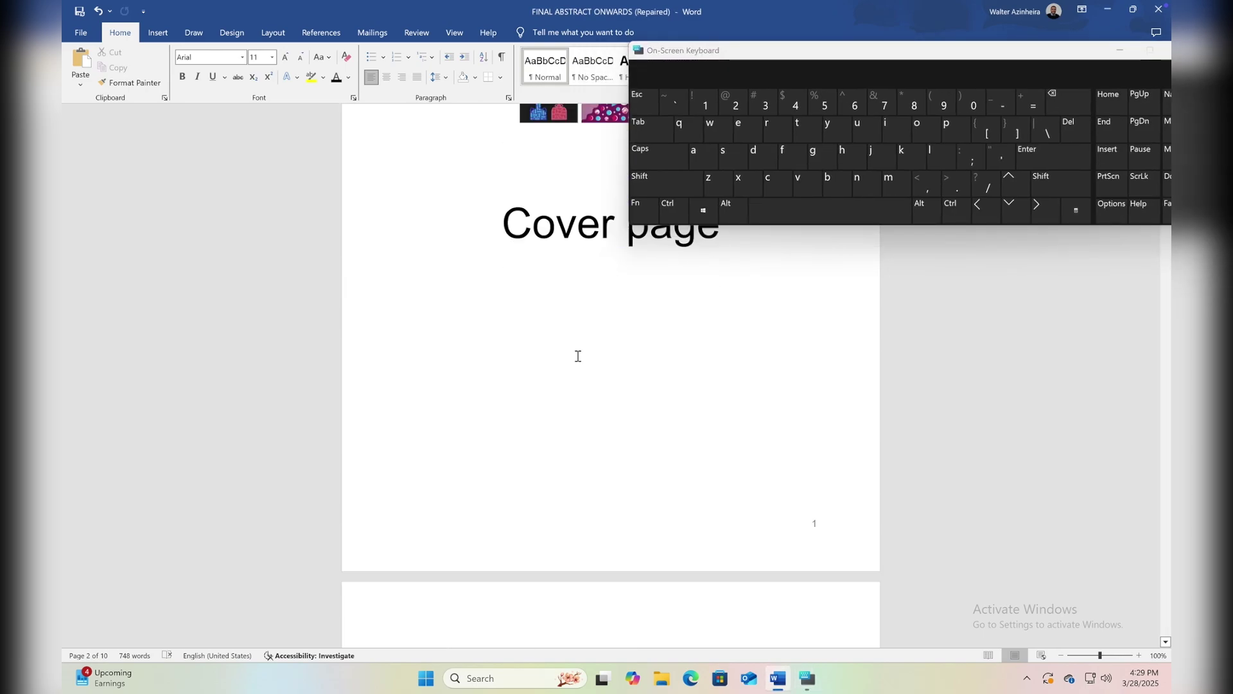
scroll(578, 356, down, 15)
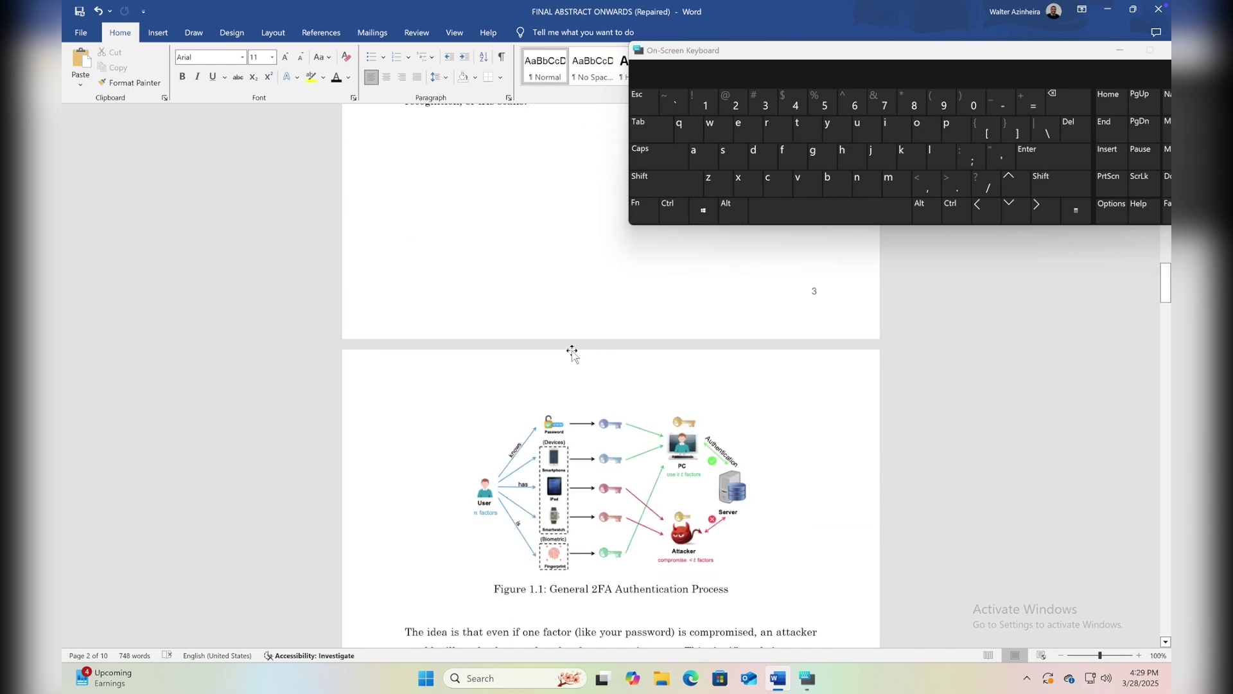
scroll(577, 355, up, 3)
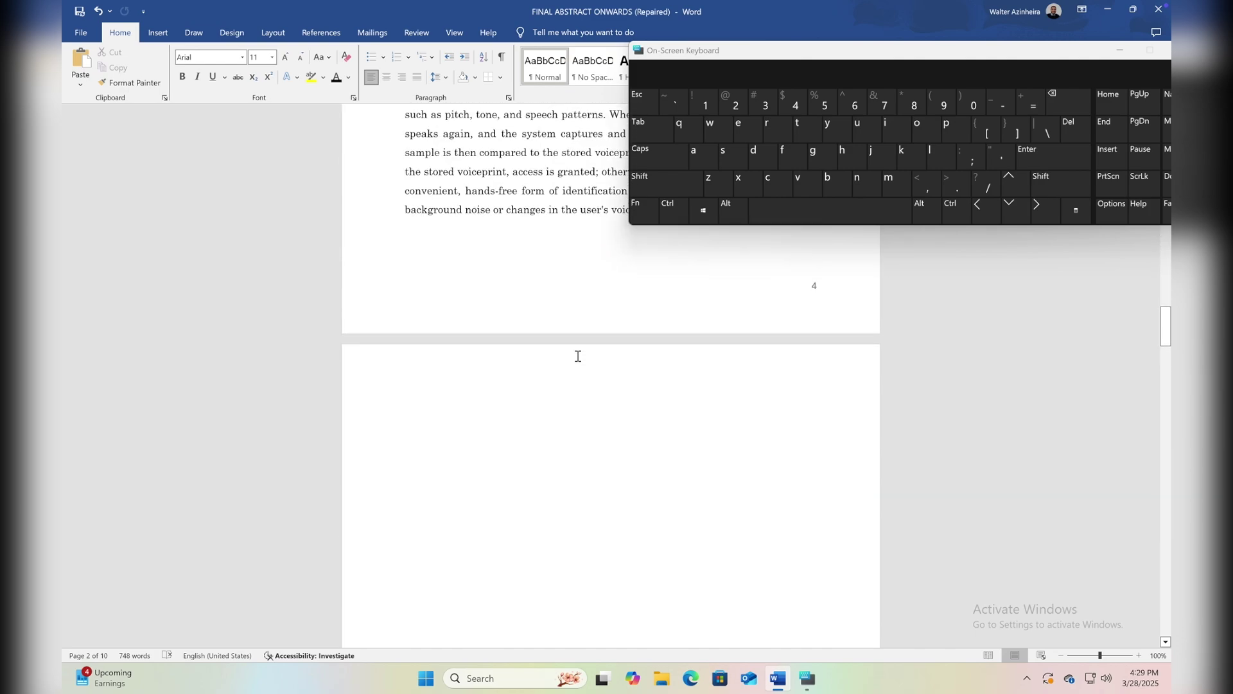
click(548, 405)
click(673, 211)
click(1077, 113)
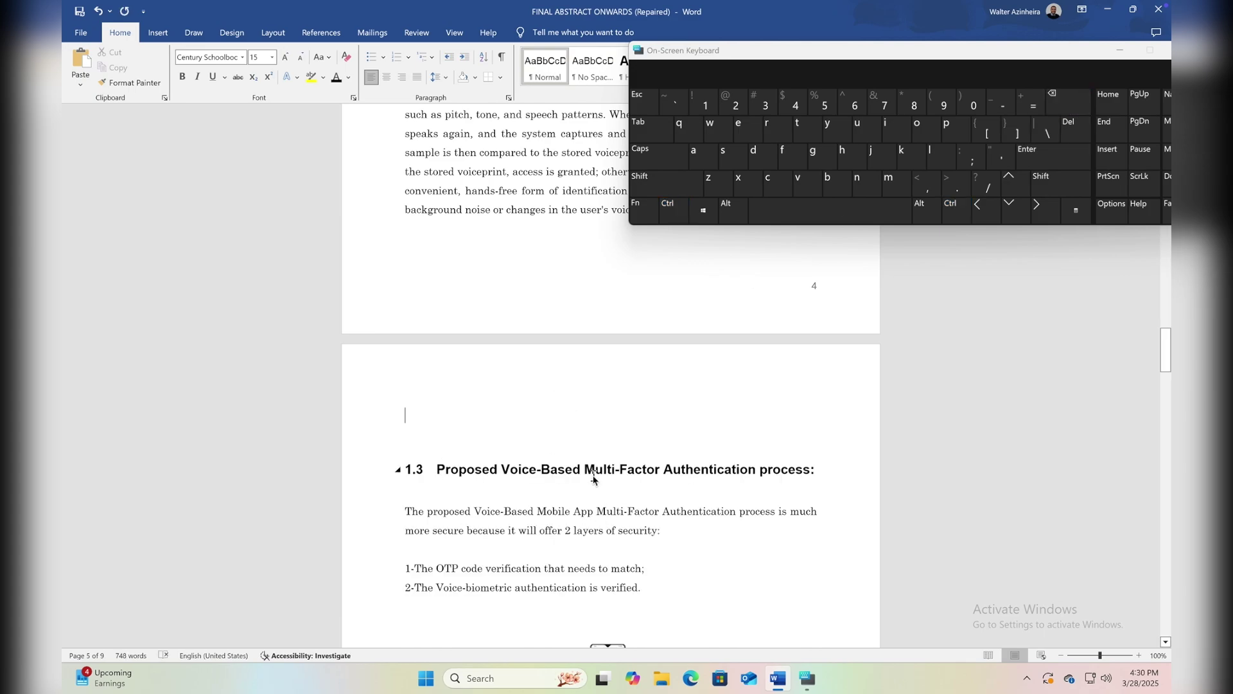
Try to delete the blank seventh page between section 1.4 and the Literature Review, starting from the end of section 1.4's text
scroll(593, 478, down, 15)
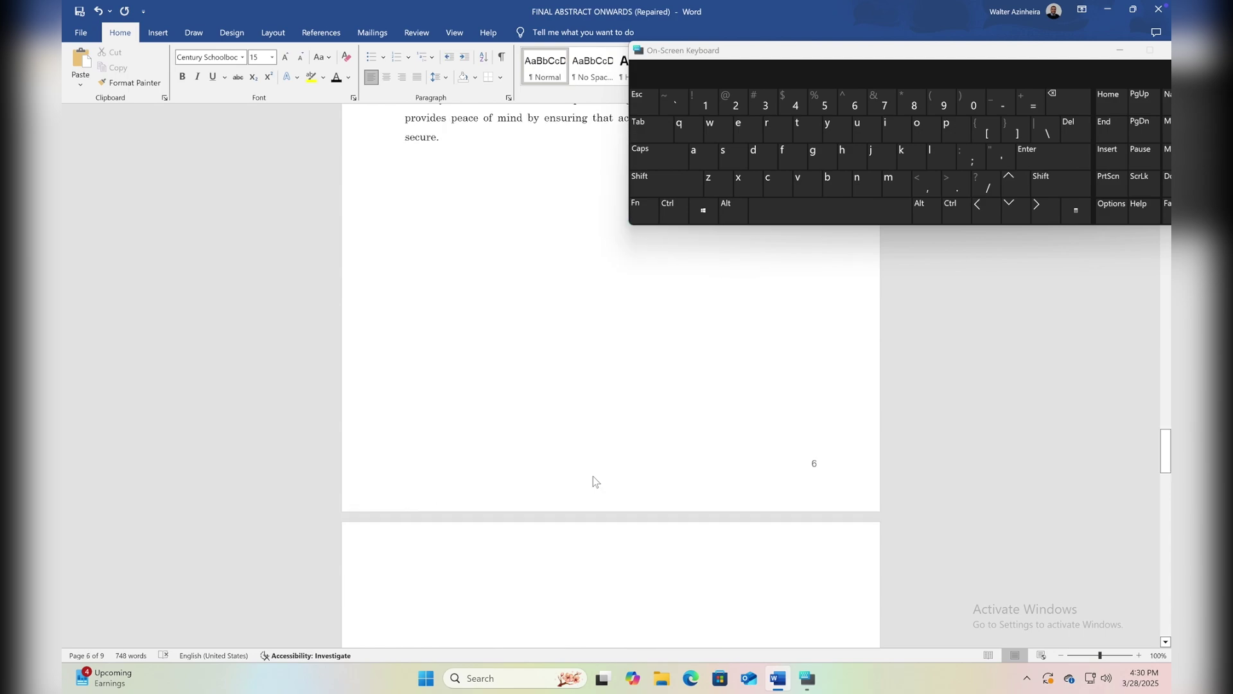
scroll(592, 476, down, 4)
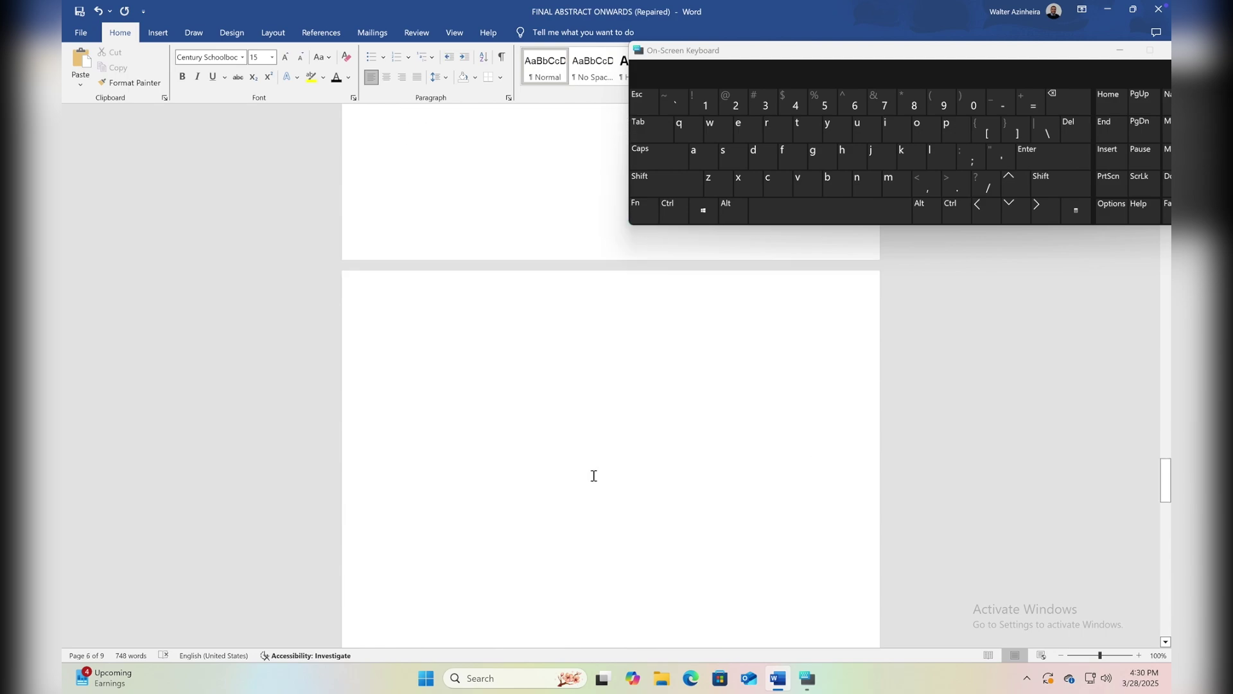
scroll(594, 476, up, 6)
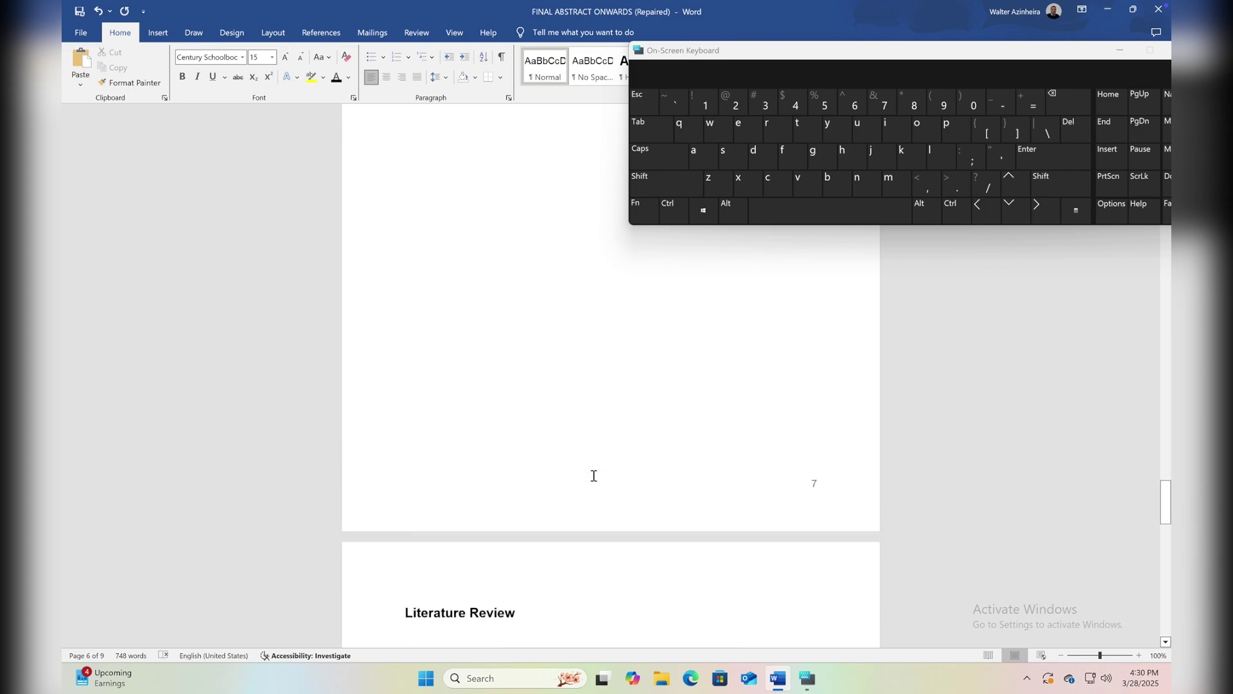
scroll(594, 476, up, 2)
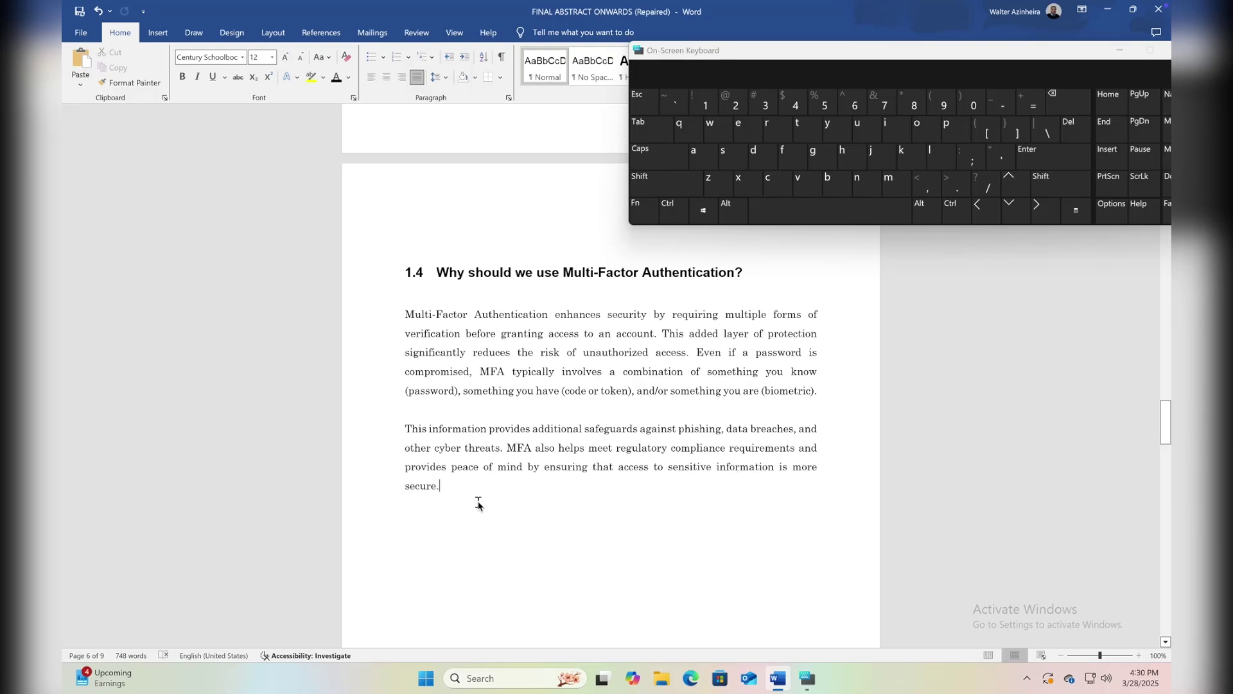
scroll(478, 505, down, 15)
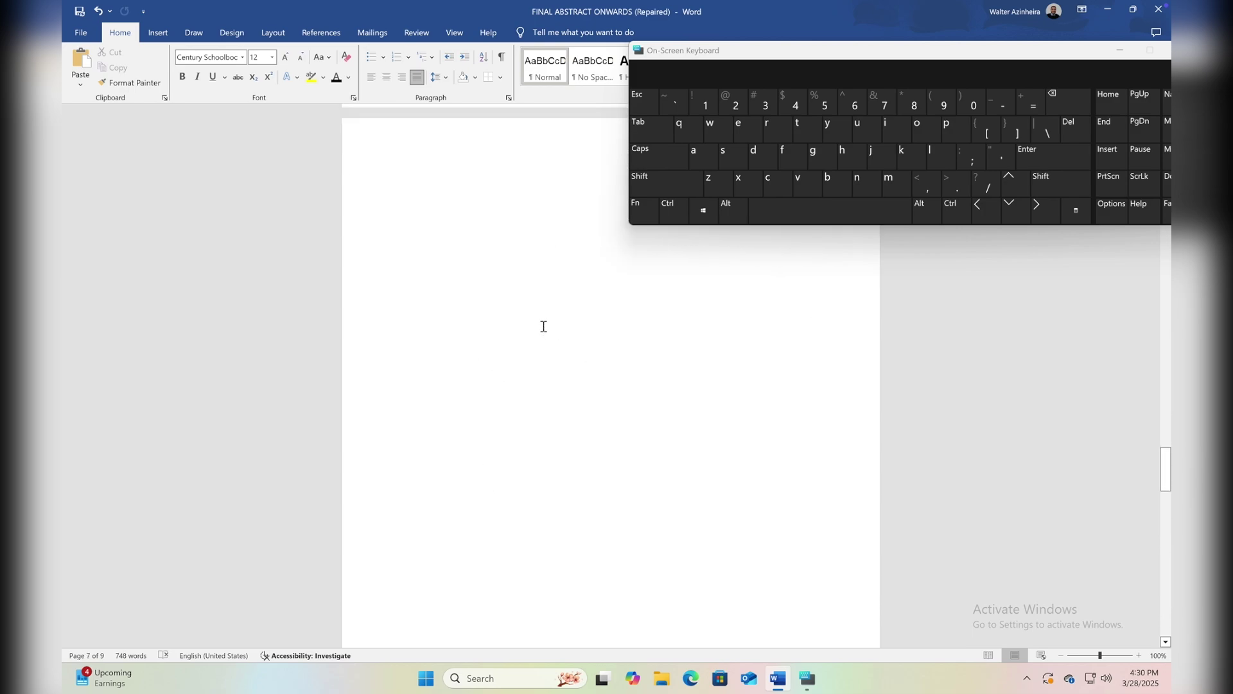
scroll(544, 326, up, 10)
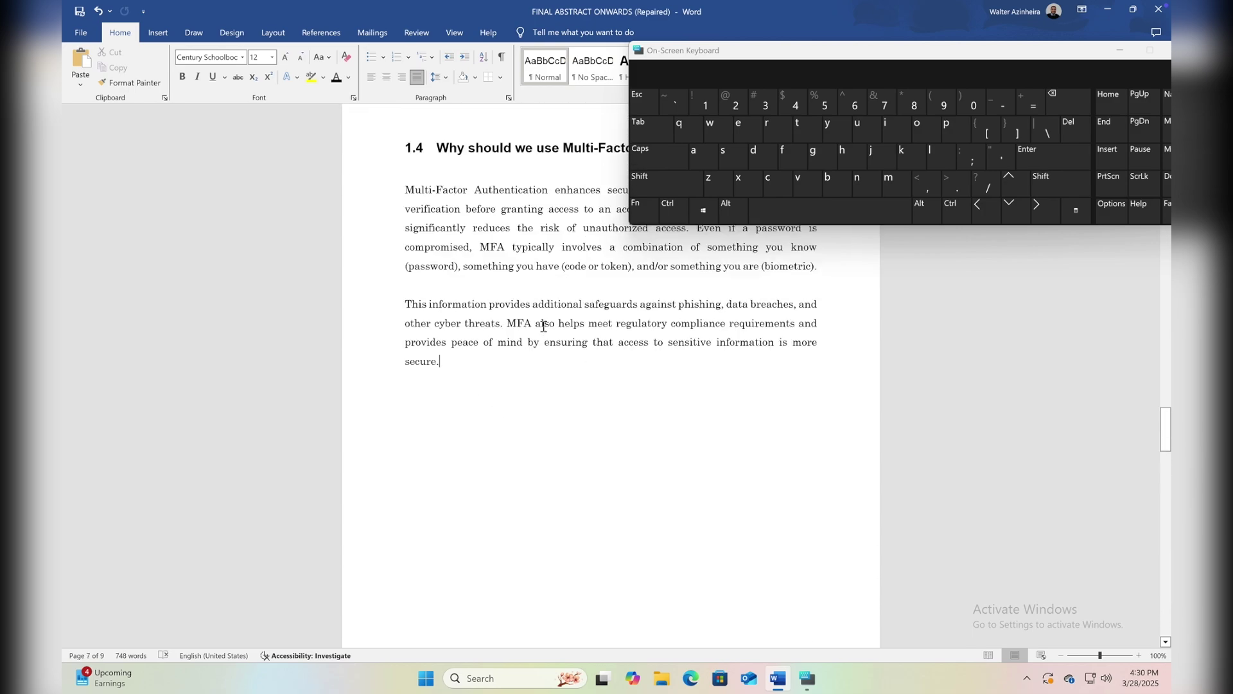
click(1074, 123)
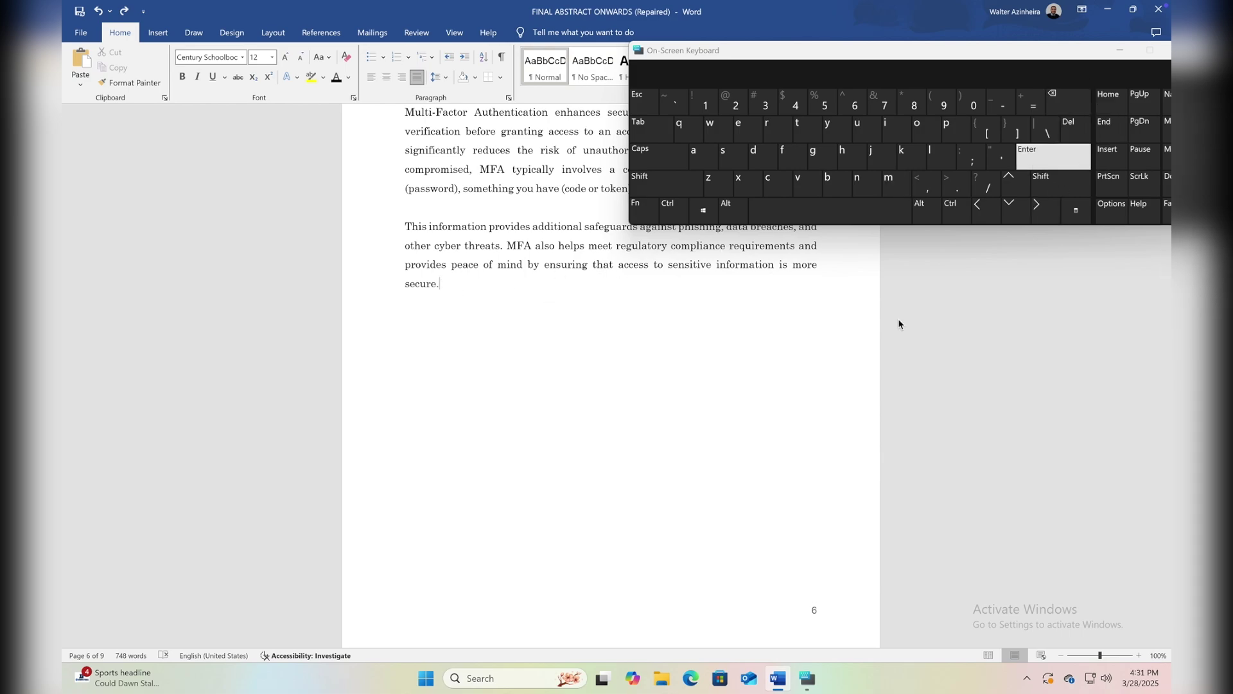
Delete the blank page between section 1.4 and the Literature Review from the end of section 1.4's last paragraph
scroll(681, 469, down, 8)
scroll(680, 471, up, 6)
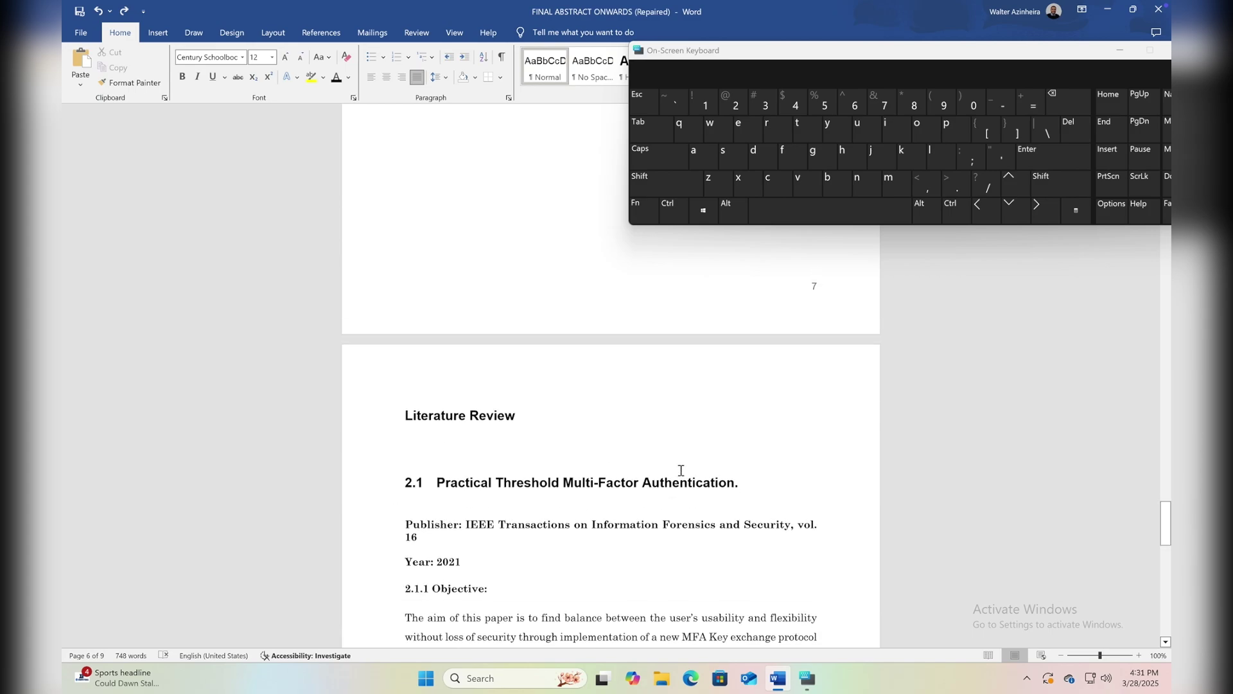
scroll(681, 469, up, 1)
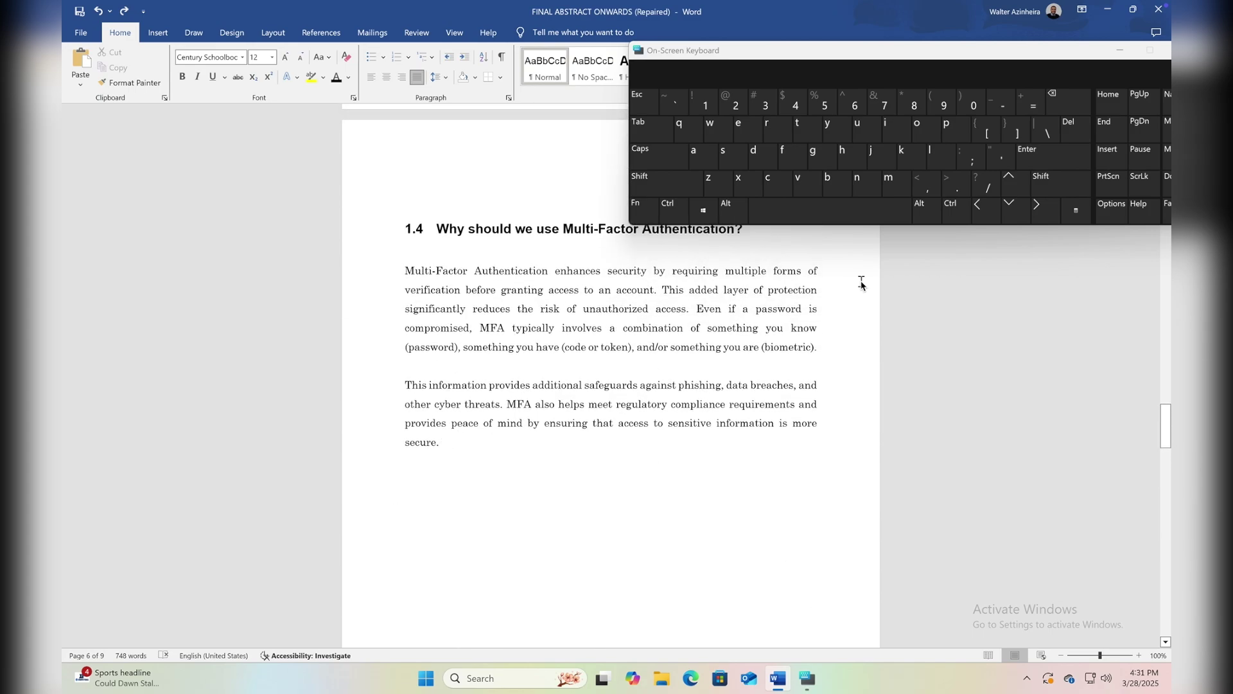
click(1076, 137)
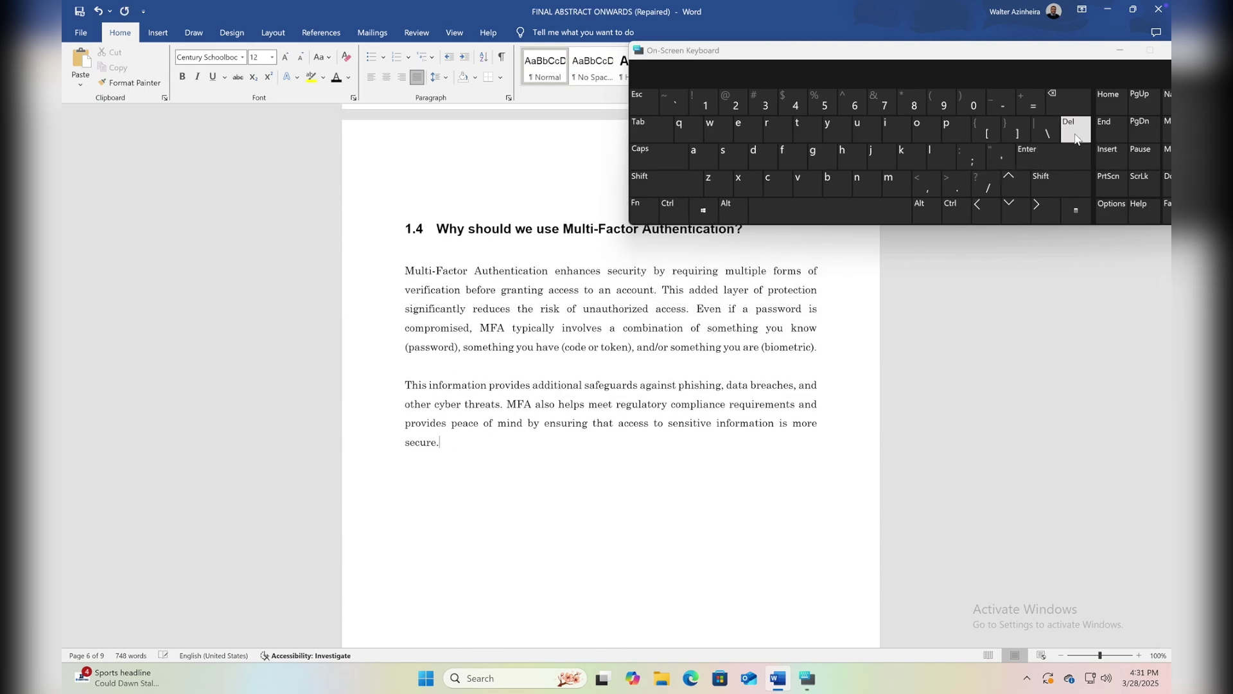
scroll(686, 370, down, 6)
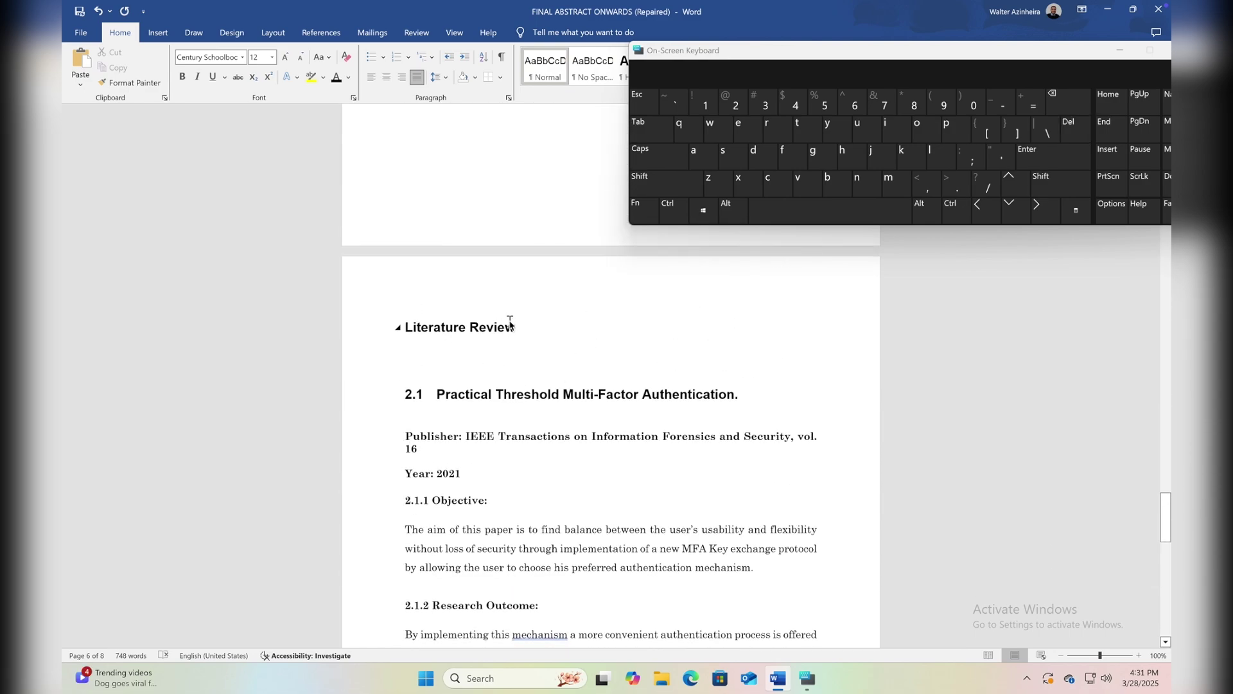
scroll(553, 341, up, 6)
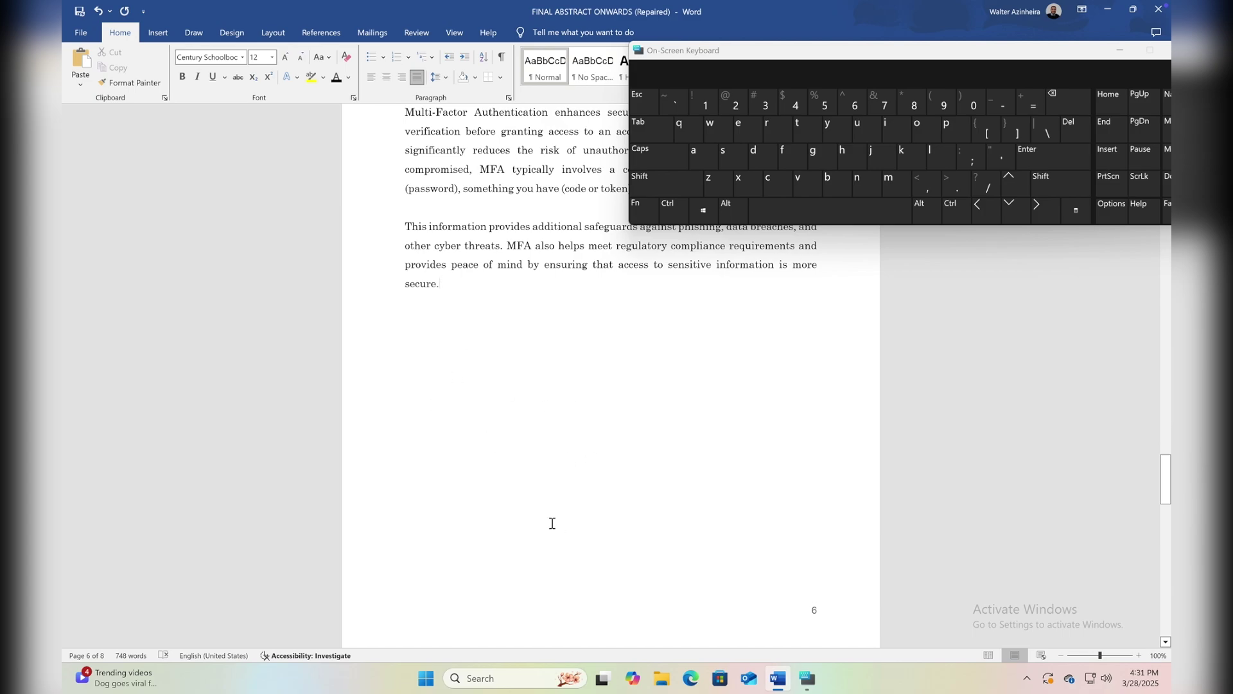
click(1076, 128)
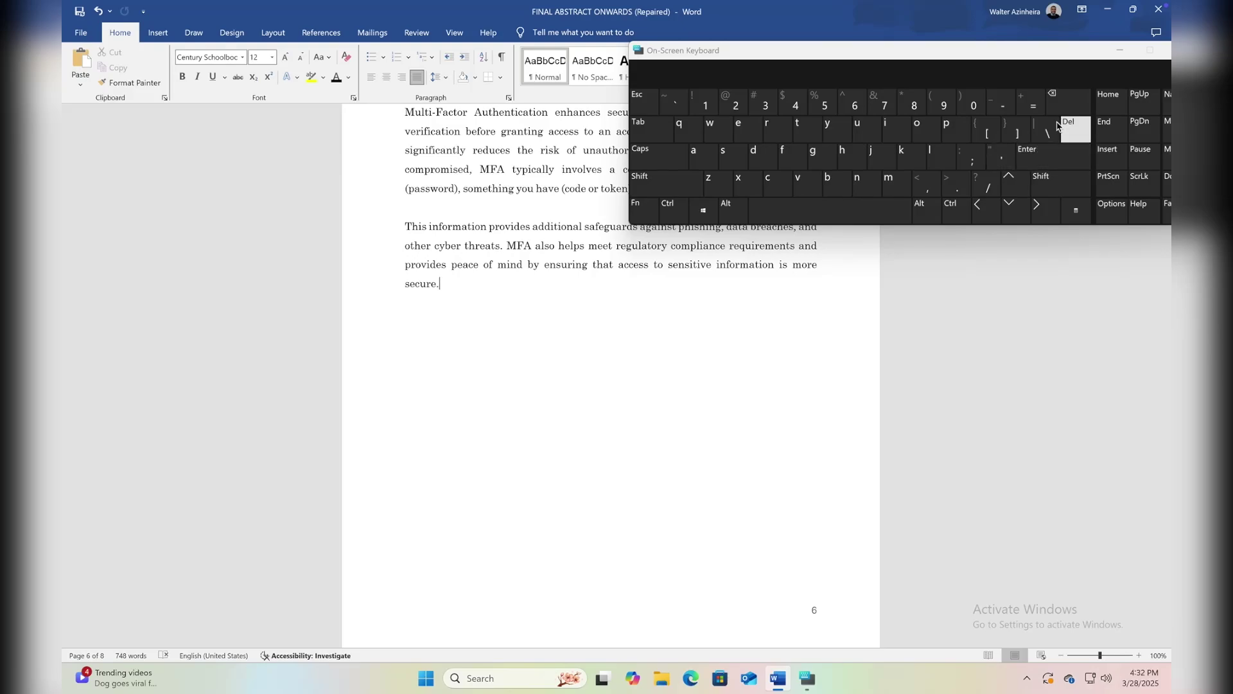
click(1072, 129)
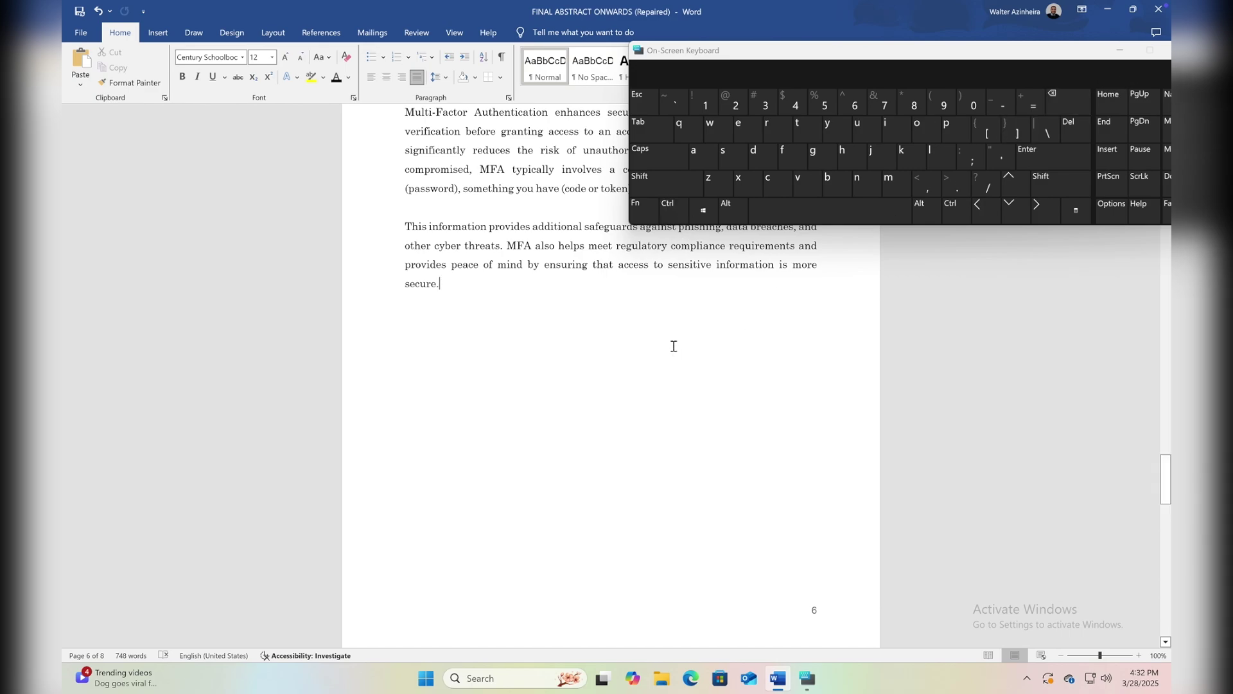
Examine the whole document for remaining blank pages in a multi-page overview at 40% zoom and restore the zoom to 100%
scroll(673, 346, down, 20)
scroll(673, 346, up, 20)
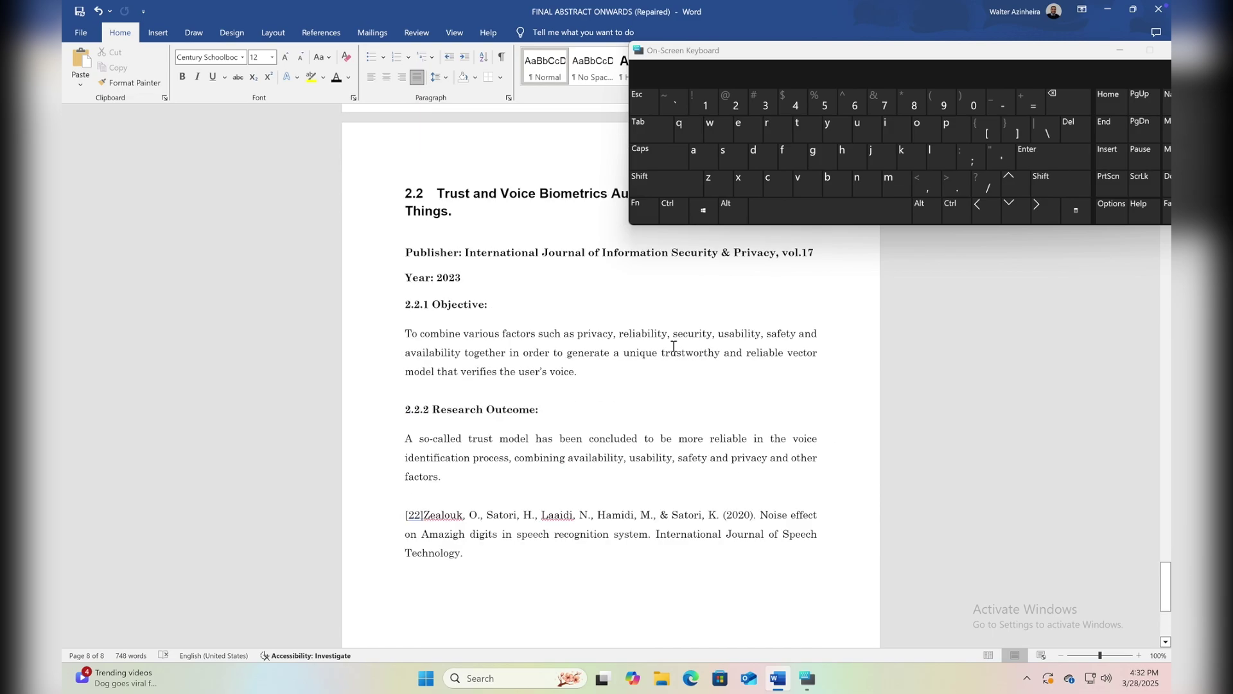
click(1063, 659)
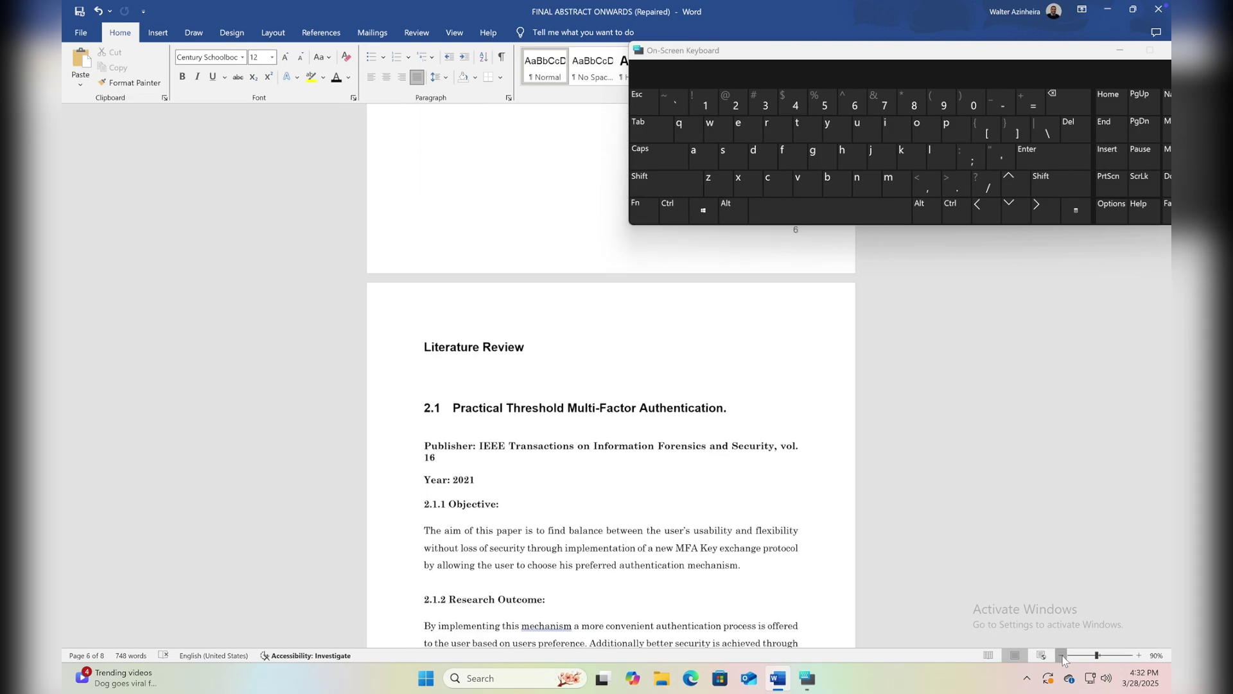
click(1063, 659)
click(1063, 658)
click(1064, 659)
click(1063, 658)
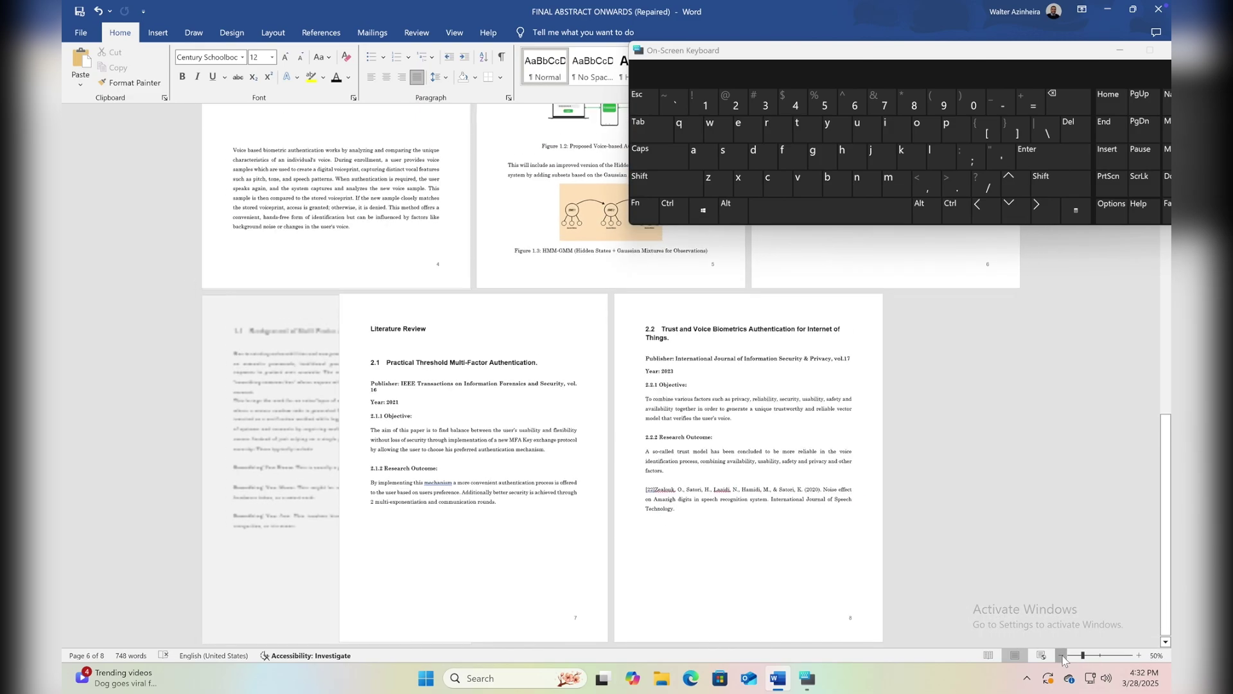
click(1063, 659)
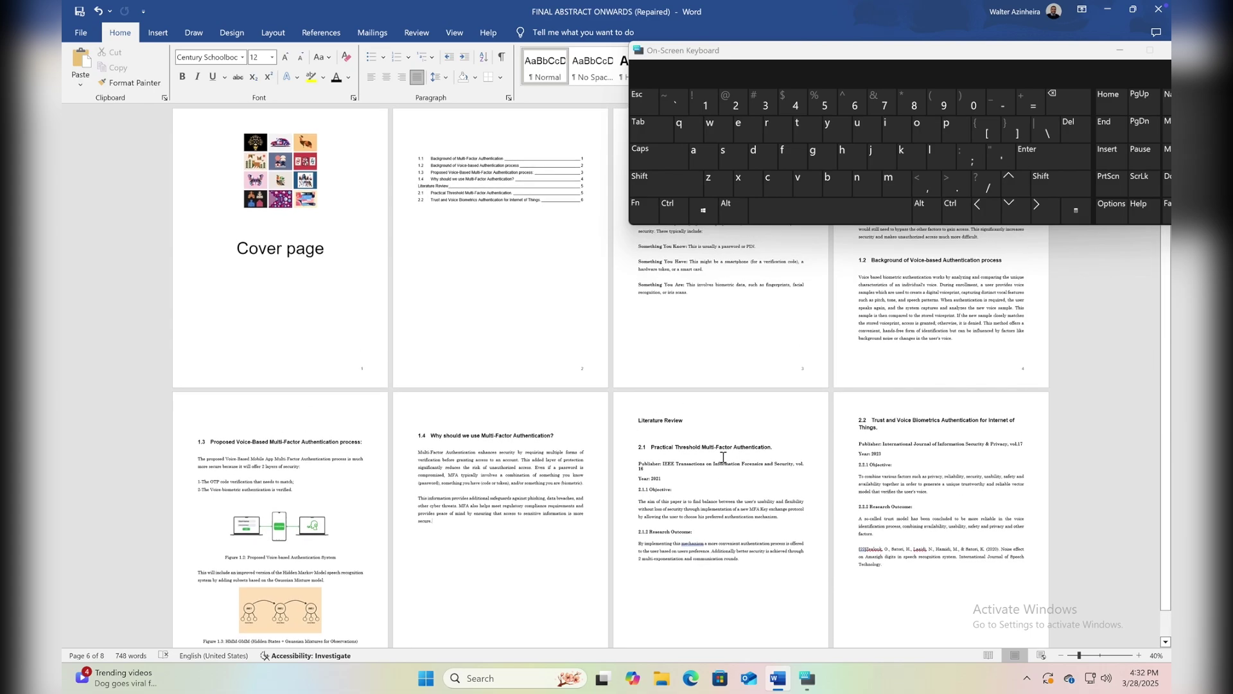
scroll(723, 457, down, 1)
click(1101, 654)
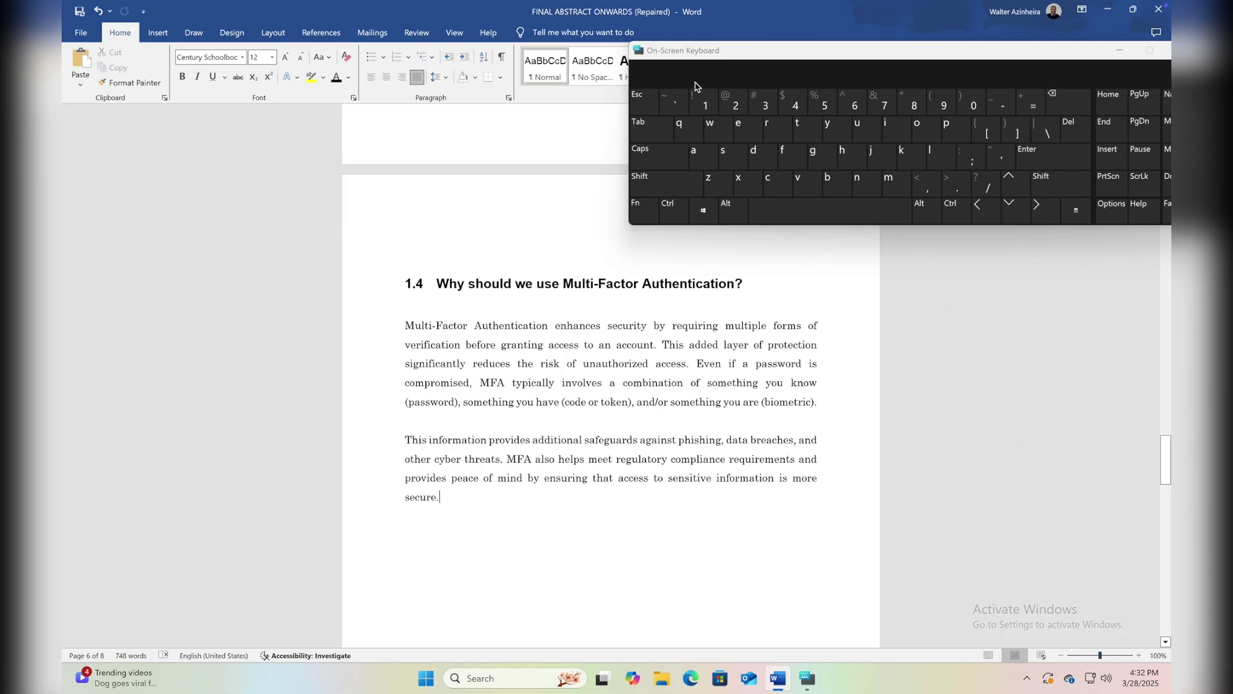
Move the On-Screen Keyboard so that its entire window is within view above section 1.4
drag(702, 52, 490, 74)
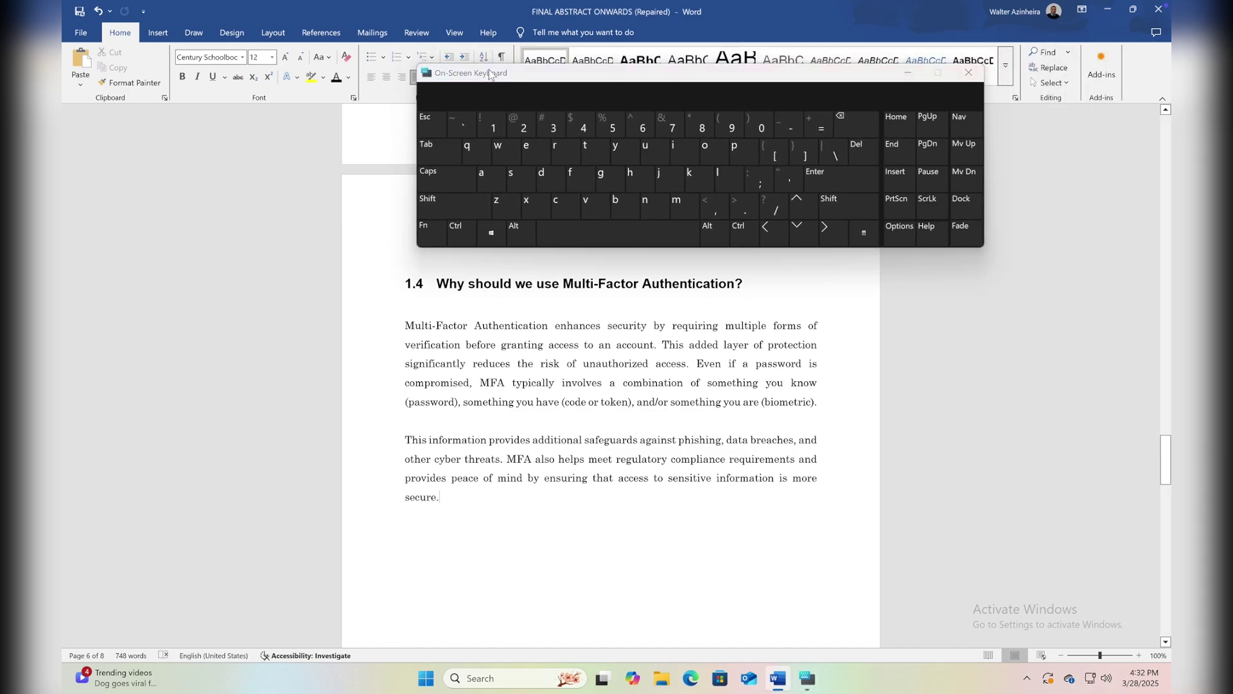